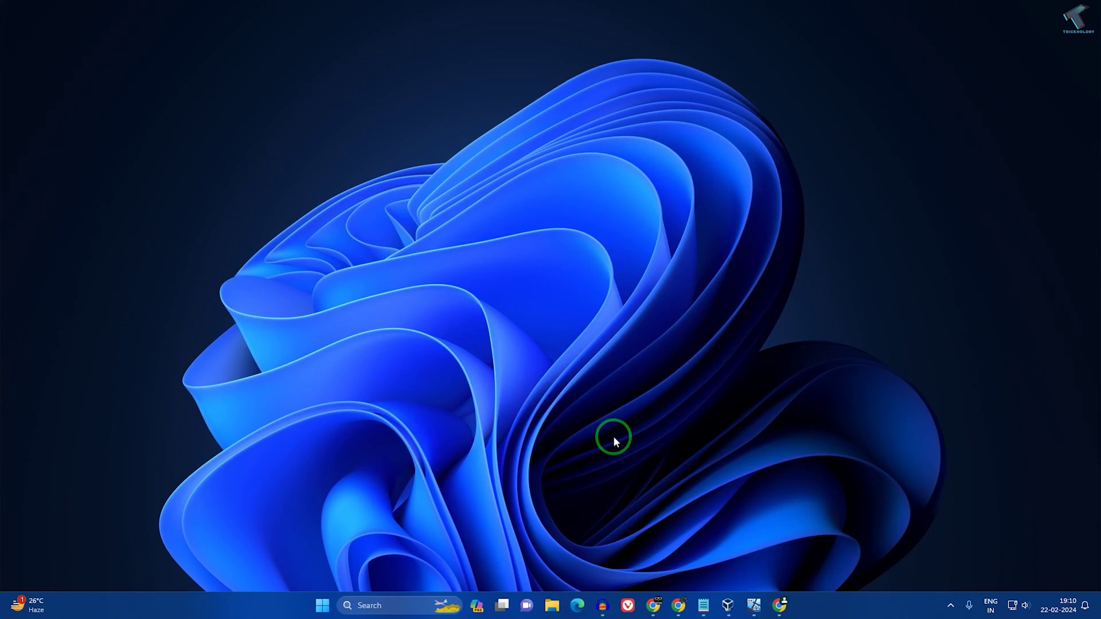
# Step: Show the keyboard layout list with English (India), United Kingdom and United States layouts
pyautogui.click(993, 609)
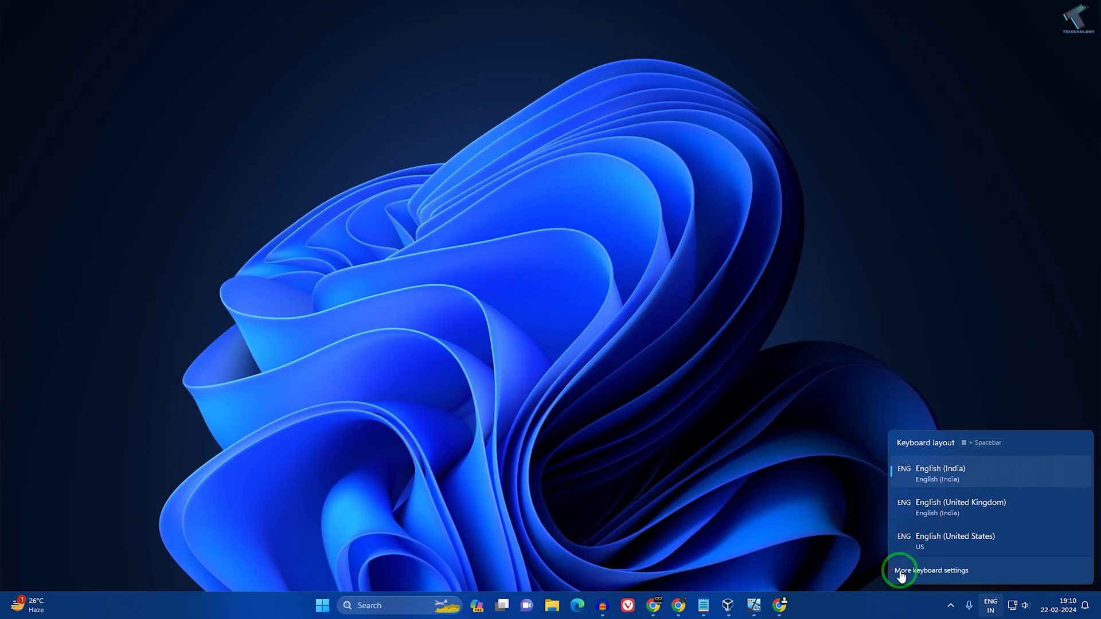
# Step: Open Language & region settings, which list only English (India), and recheck the layout flyout
pyautogui.click(995, 611)
pyautogui.click(996, 611)
pyautogui.click(937, 572)
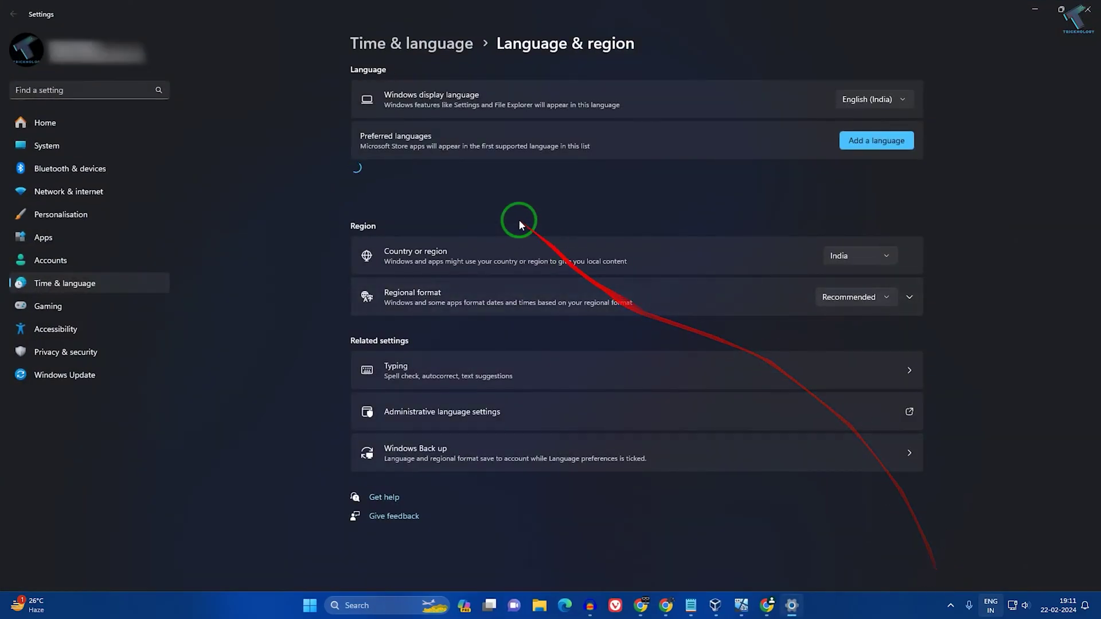
pyautogui.click(991, 605)
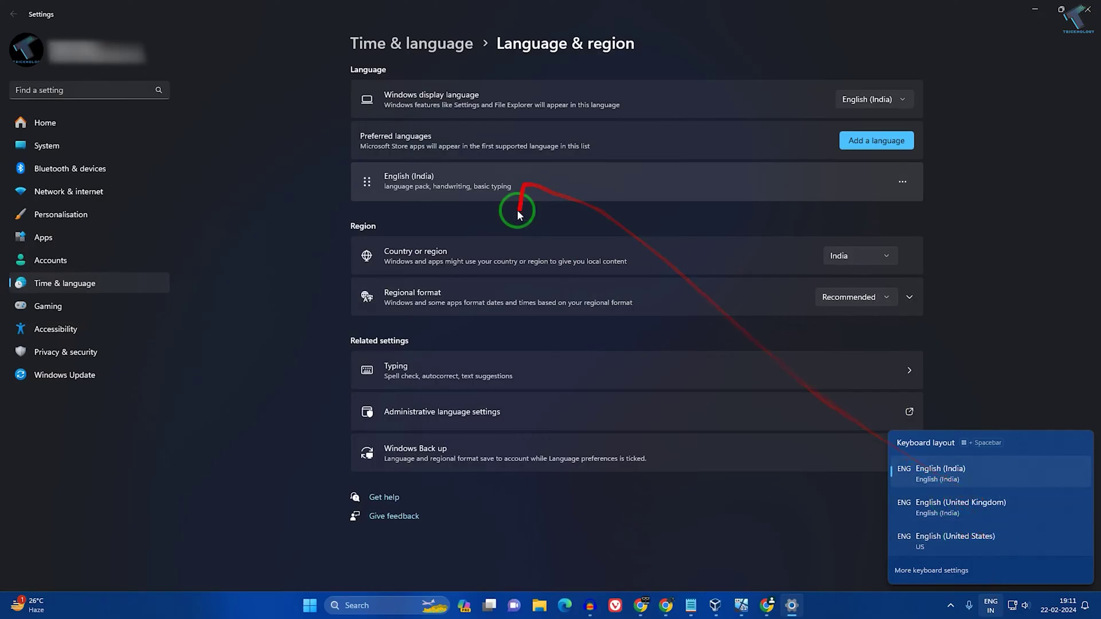
pyautogui.click(471, 194)
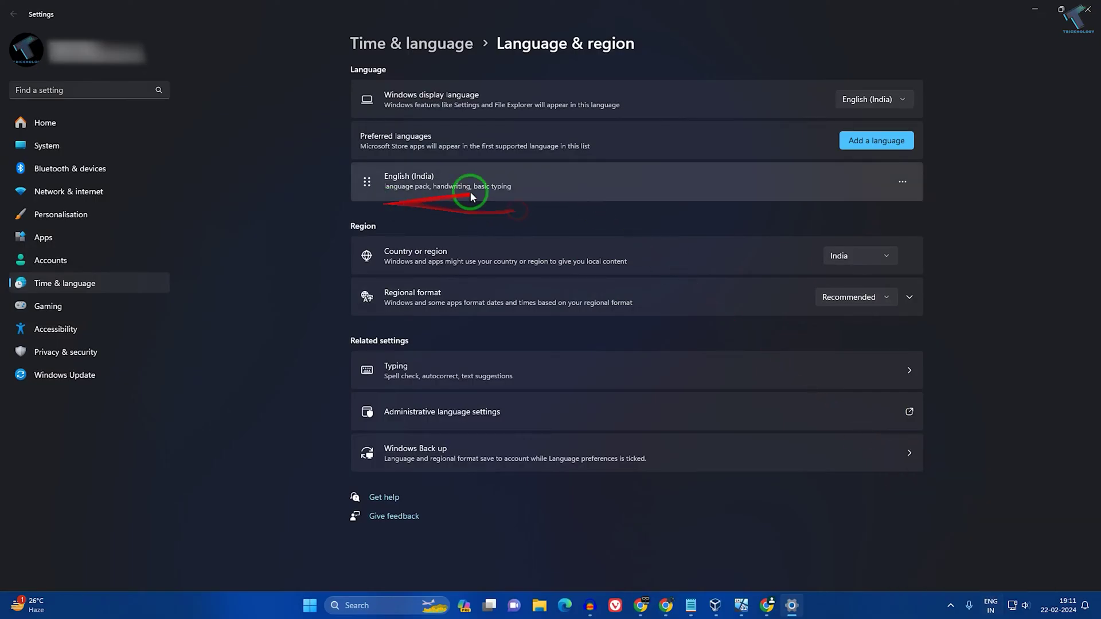
pyautogui.click(990, 605)
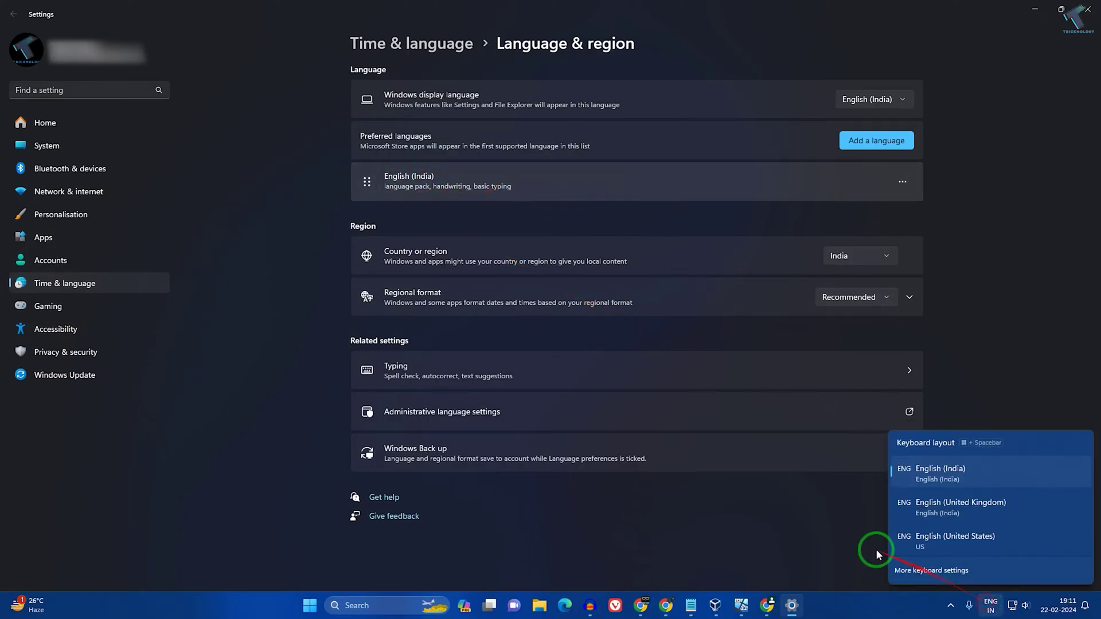
pyautogui.click(696, 521)
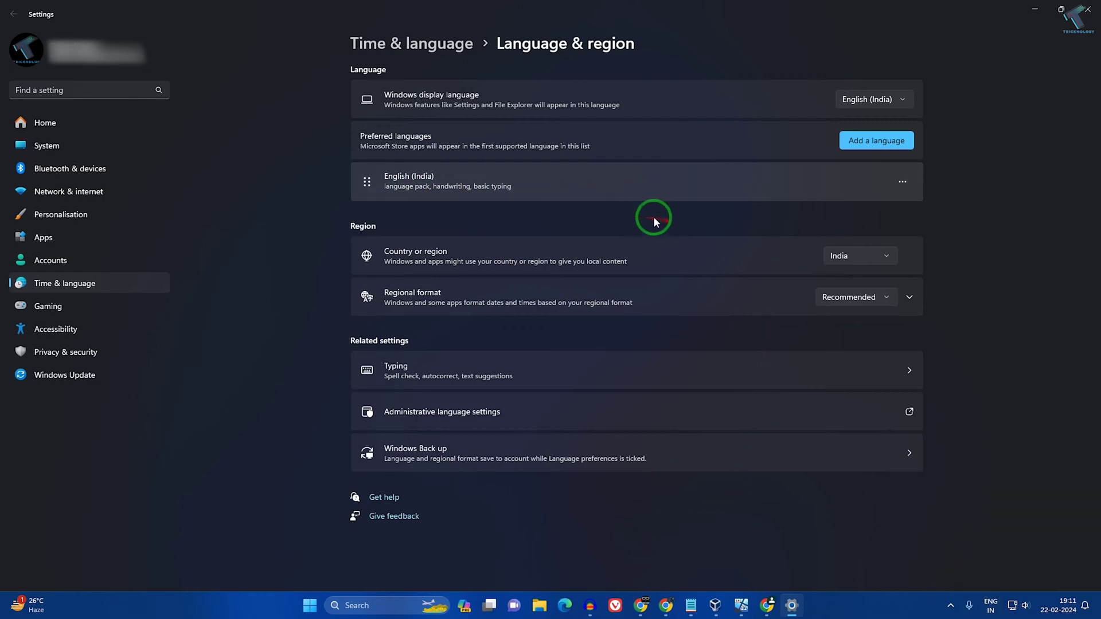
# Step: Close Settings and search the Start menu for REGEDIT
pyautogui.click(1089, 12)
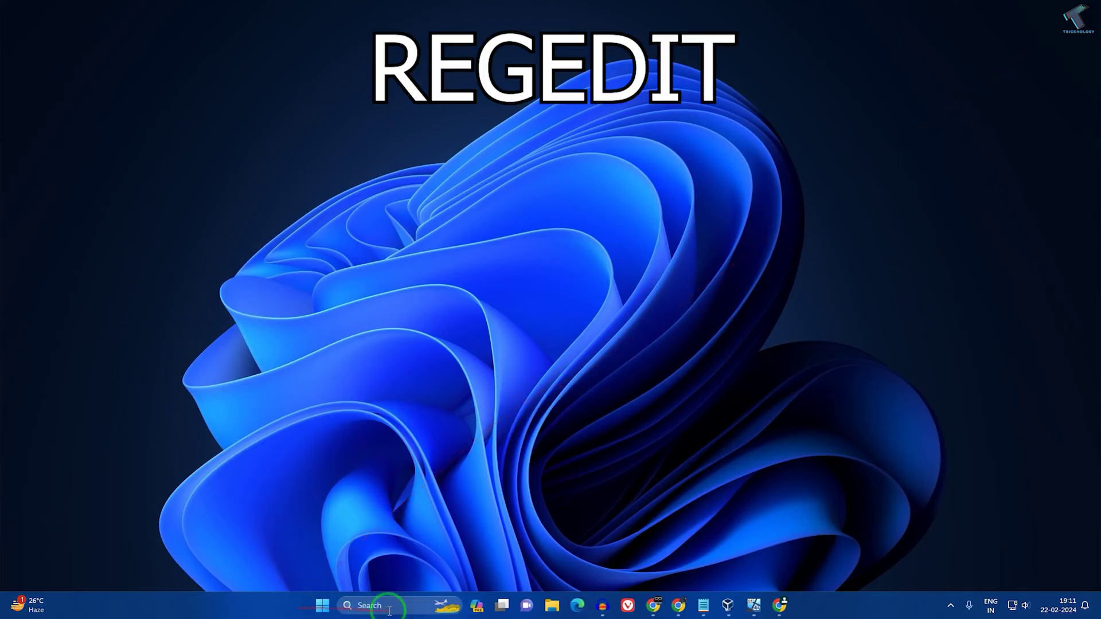
pyautogui.click(330, 613)
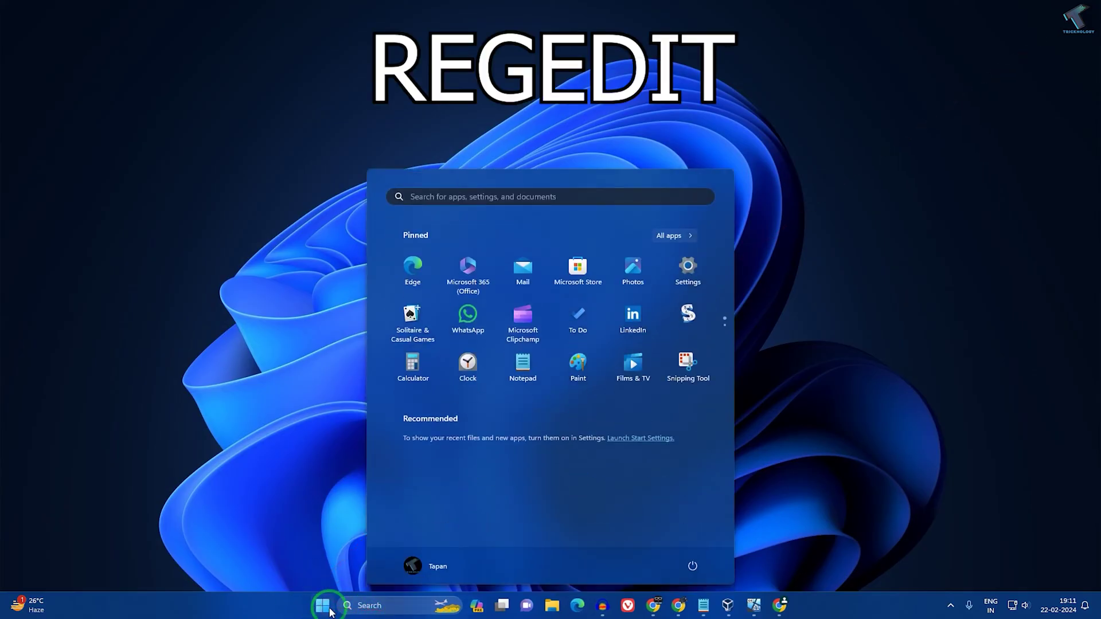
pyautogui.write('REGEDIT')
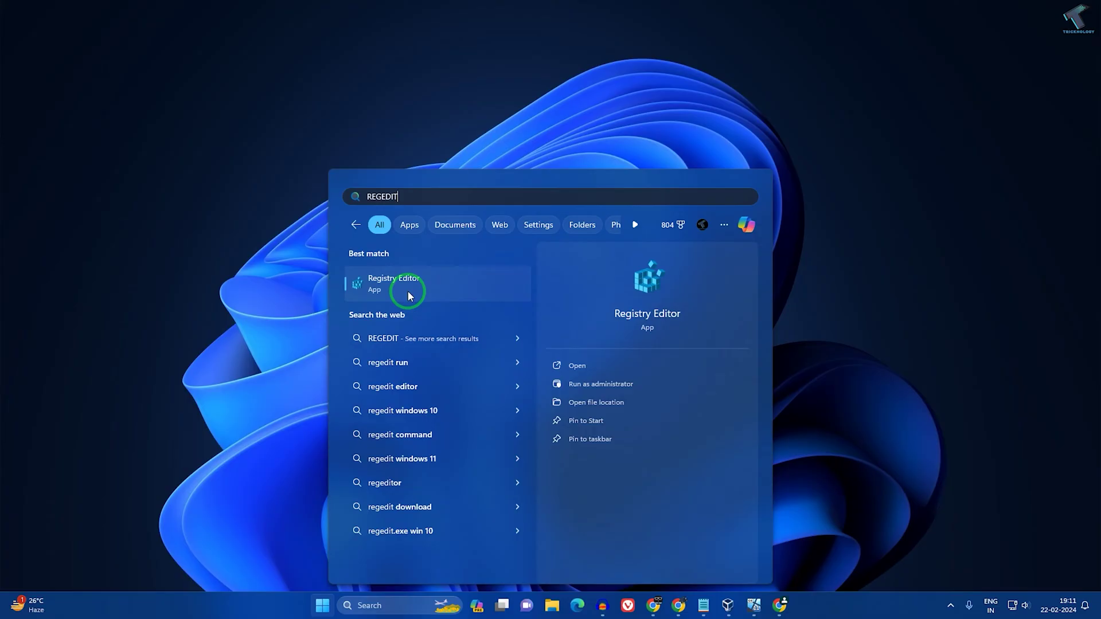
# Step: Launch Registry Editor and expand HKEY_CURRENT_USER > Keyboard Layout to reveal Preload
pyautogui.click(409, 292)
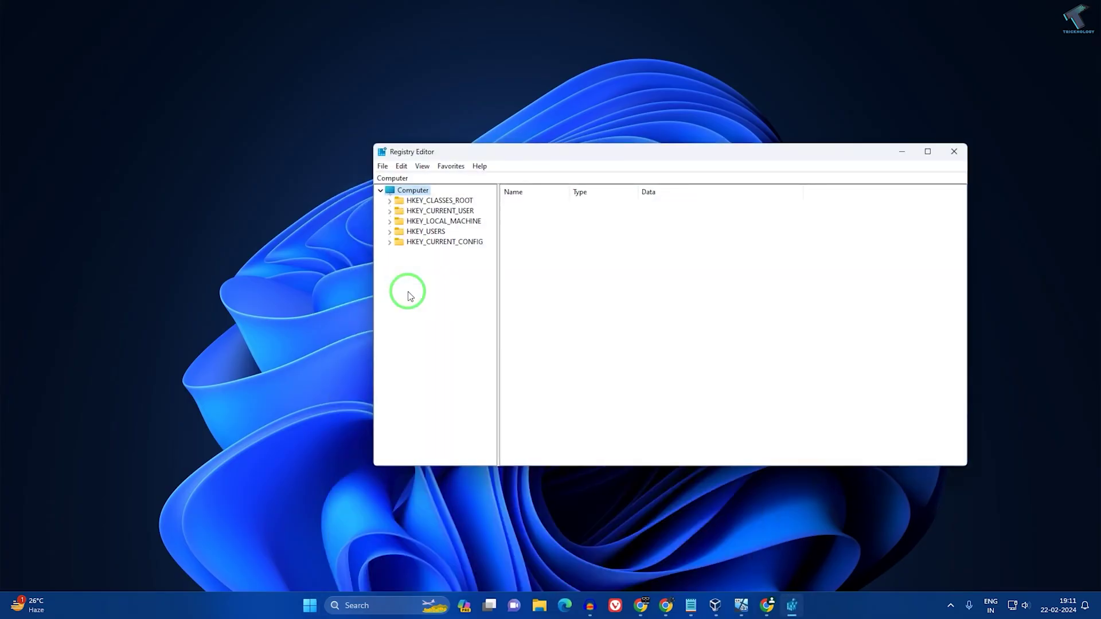
pyautogui.moveTo(567, 151); pyautogui.dragTo(481, 138)
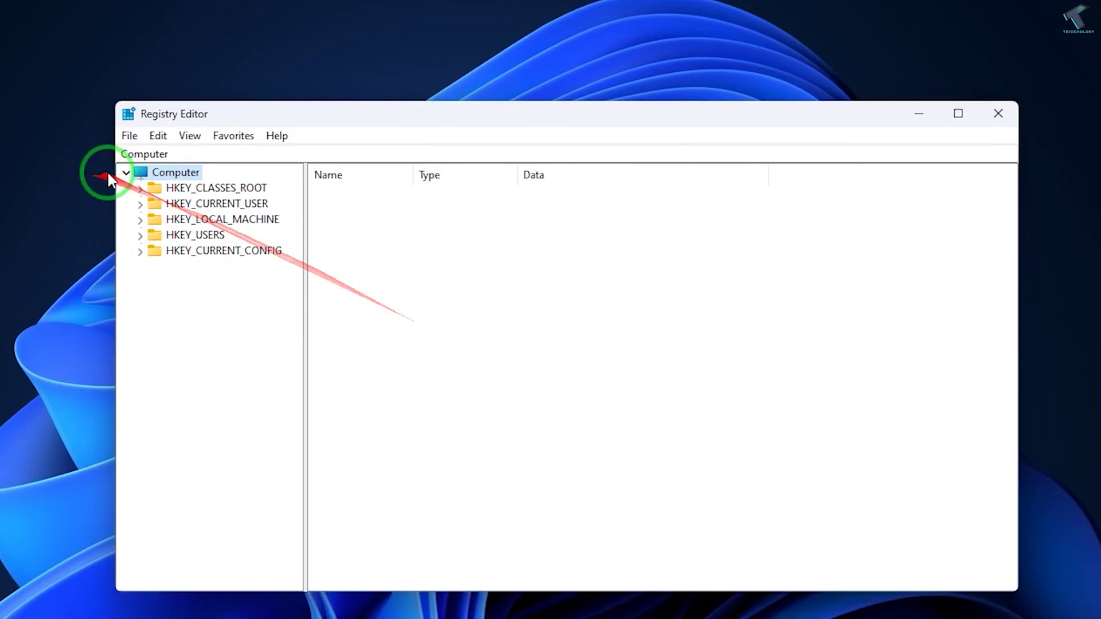
pyautogui.click(125, 173)
pyautogui.click(126, 173)
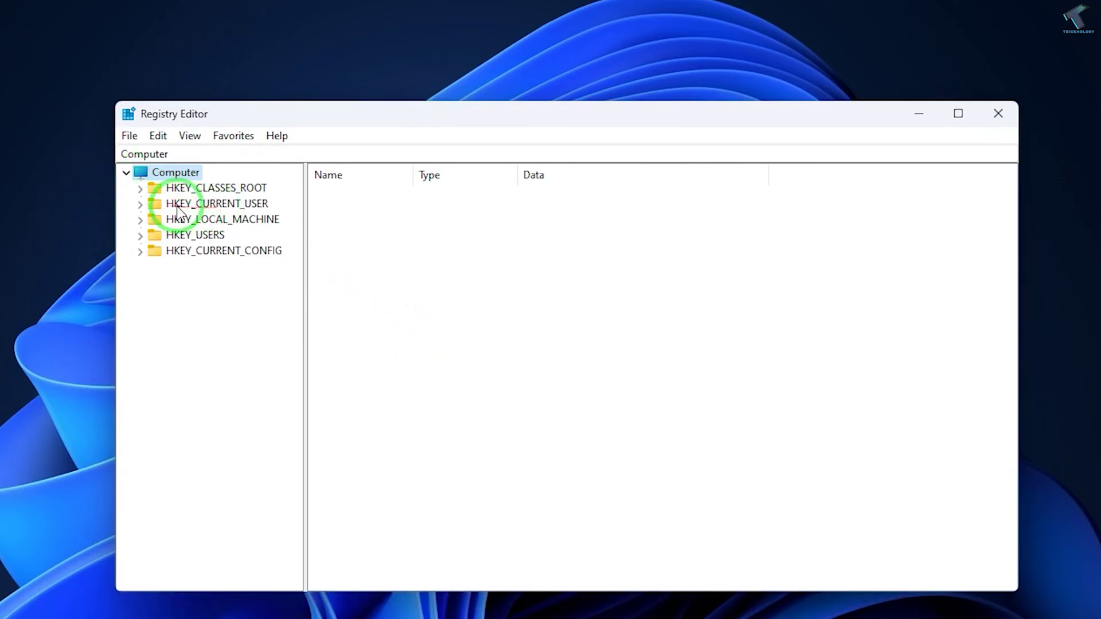
pyautogui.click(139, 204)
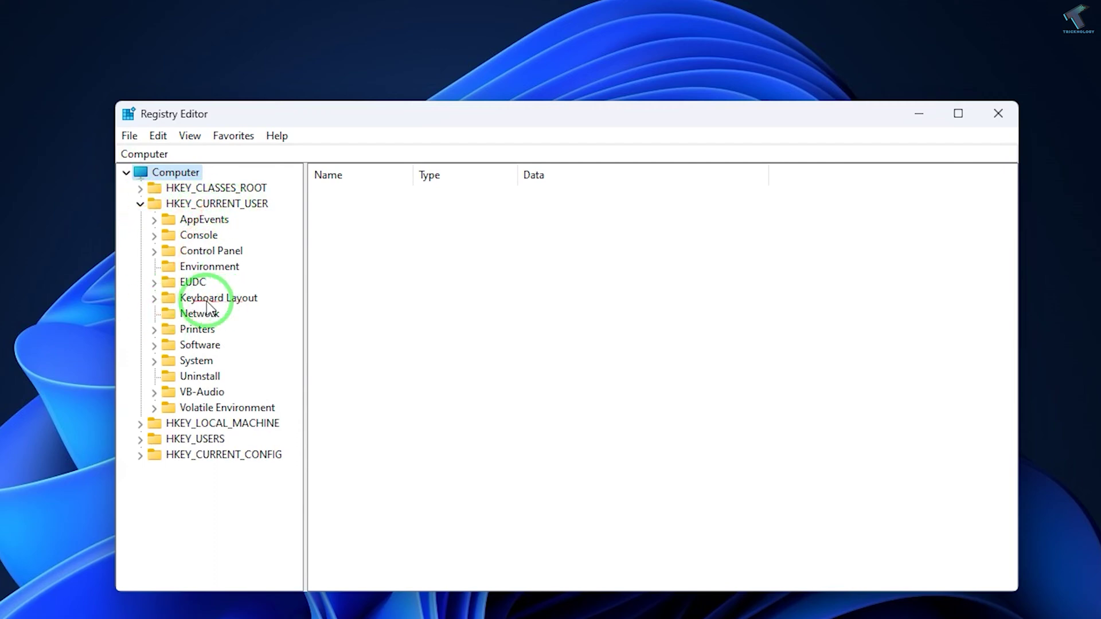
pyautogui.click(155, 301)
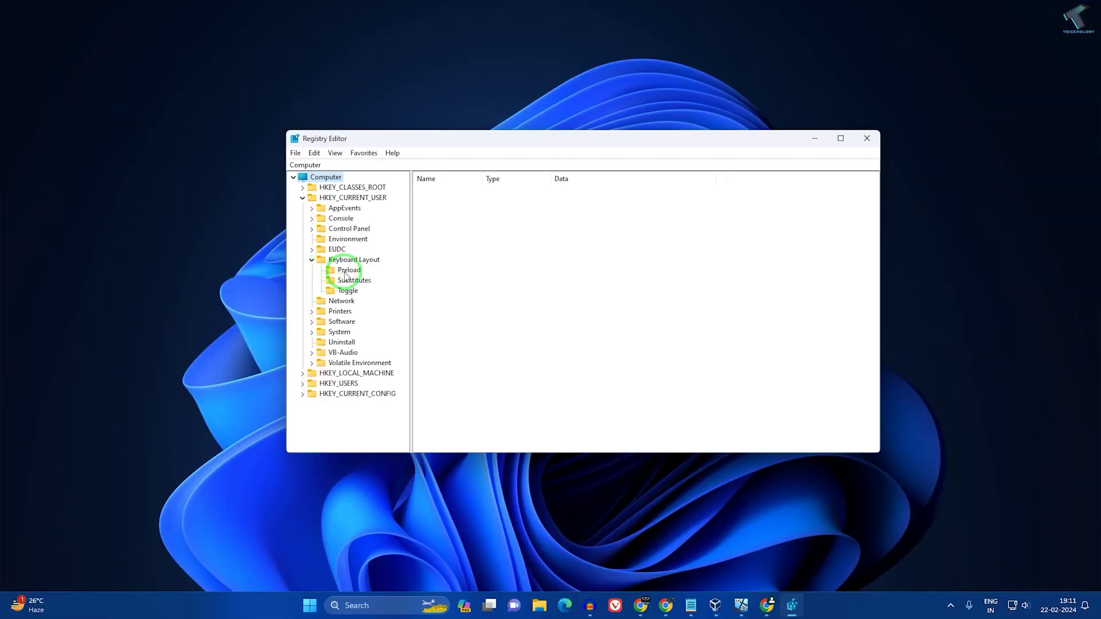
pyautogui.click(350, 270)
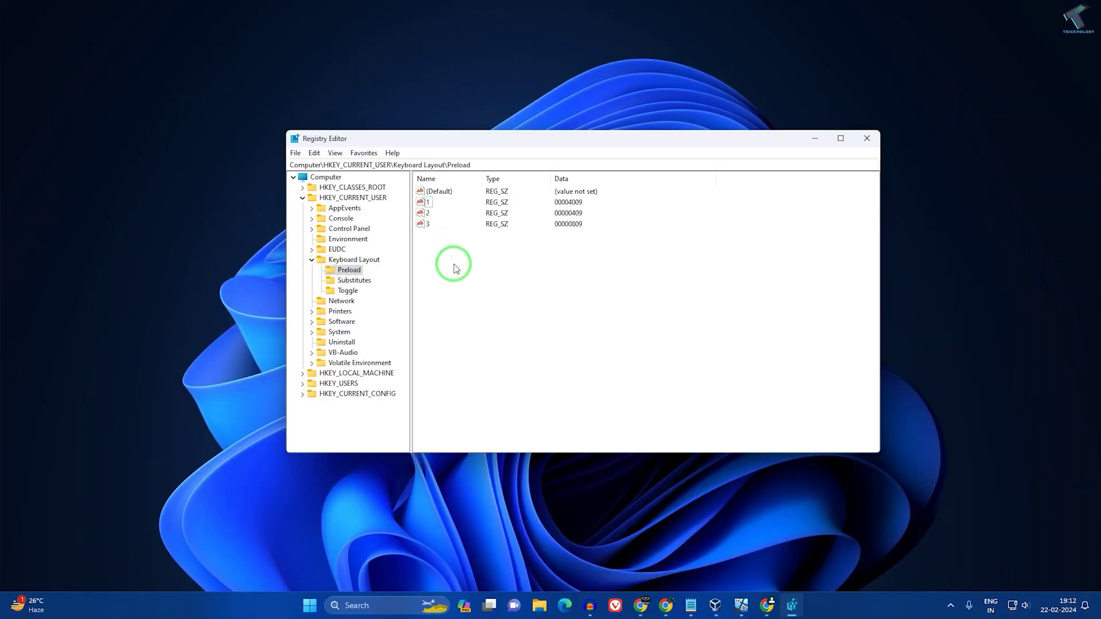
pyautogui.moveTo(454, 263); pyautogui.dragTo(415, 194)
pyautogui.doubleClick(424, 206)
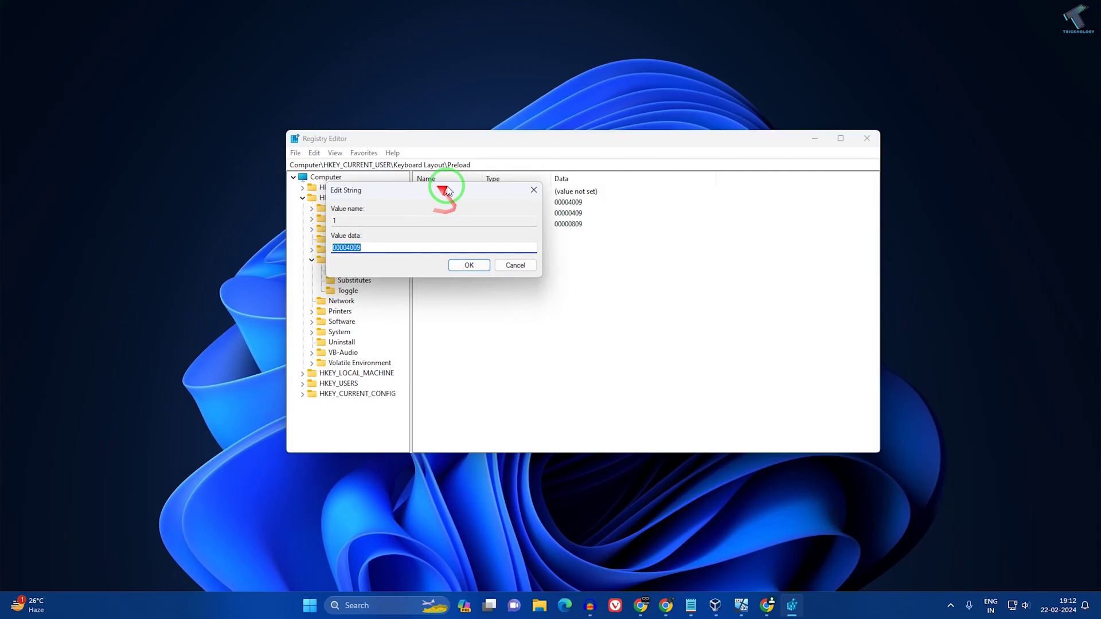
pyautogui.moveTo(450, 179); pyautogui.dragTo(547, 198)
pyautogui.click(453, 256)
pyautogui.click(598, 275)
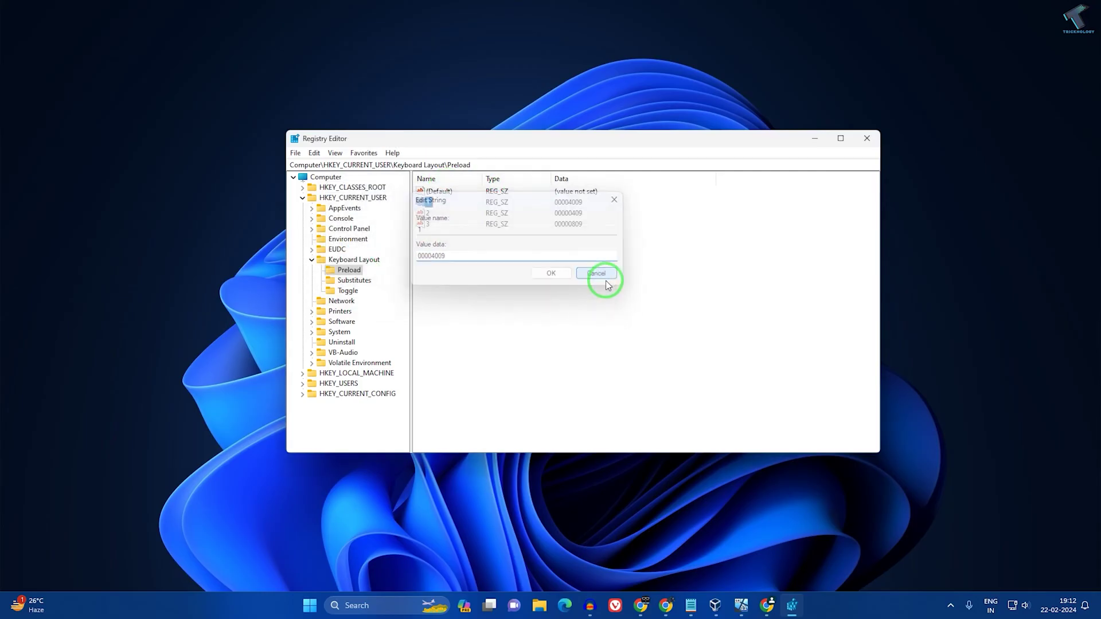
pyautogui.doubleClick(425, 213)
pyautogui.click(514, 266)
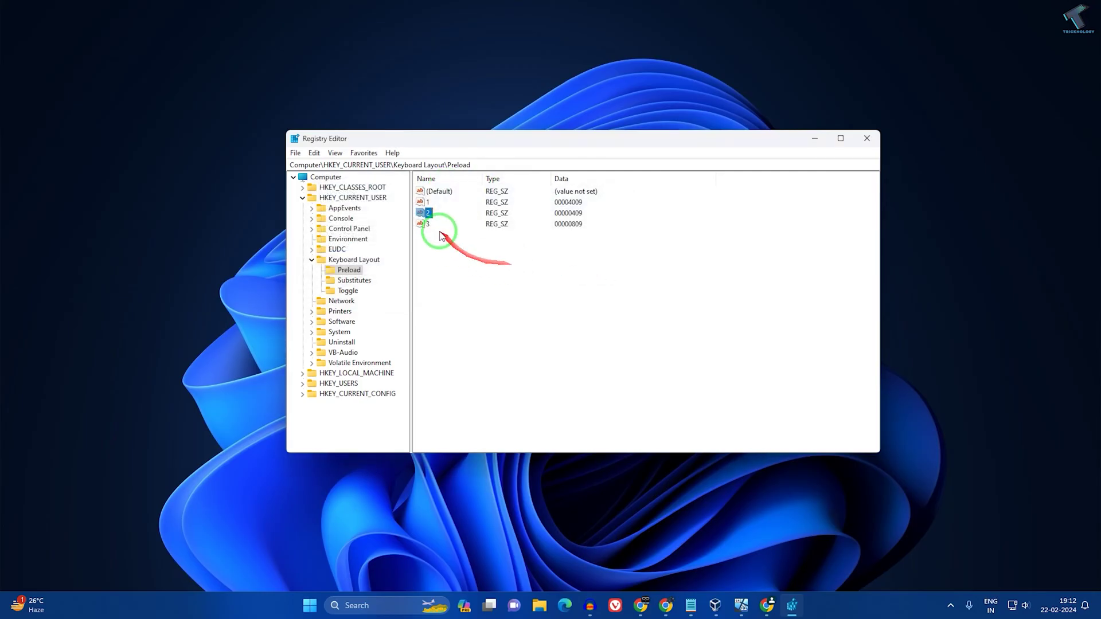
# Step: Scroll Microsoft Learn to the Keyboard identifiers table and open Preload value 3's data
pyautogui.click(767, 605)
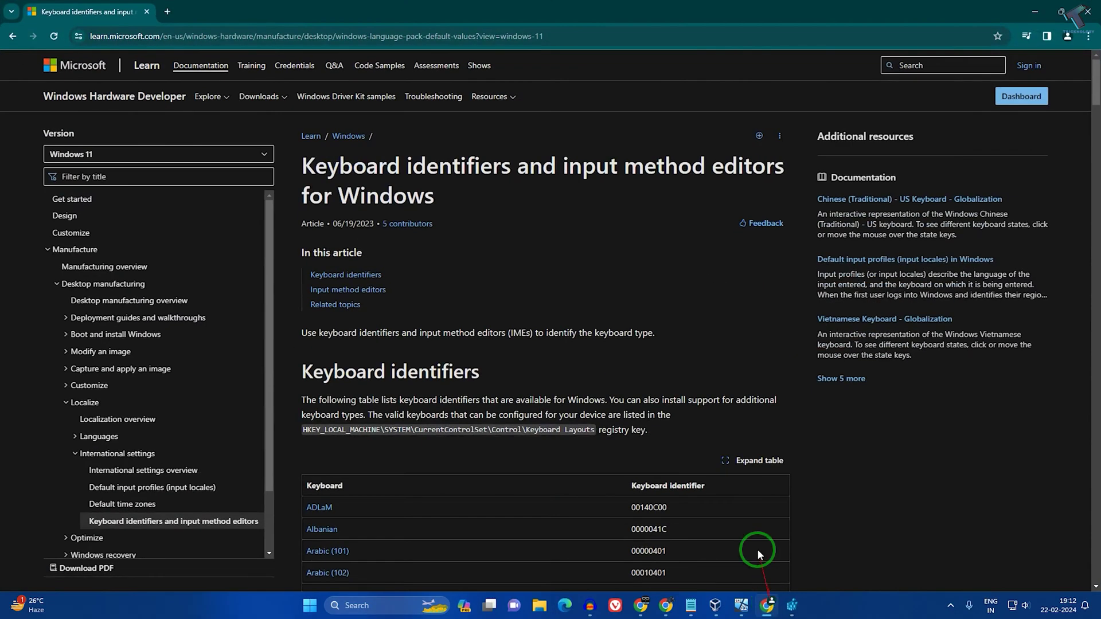
pyautogui.click(227, 37)
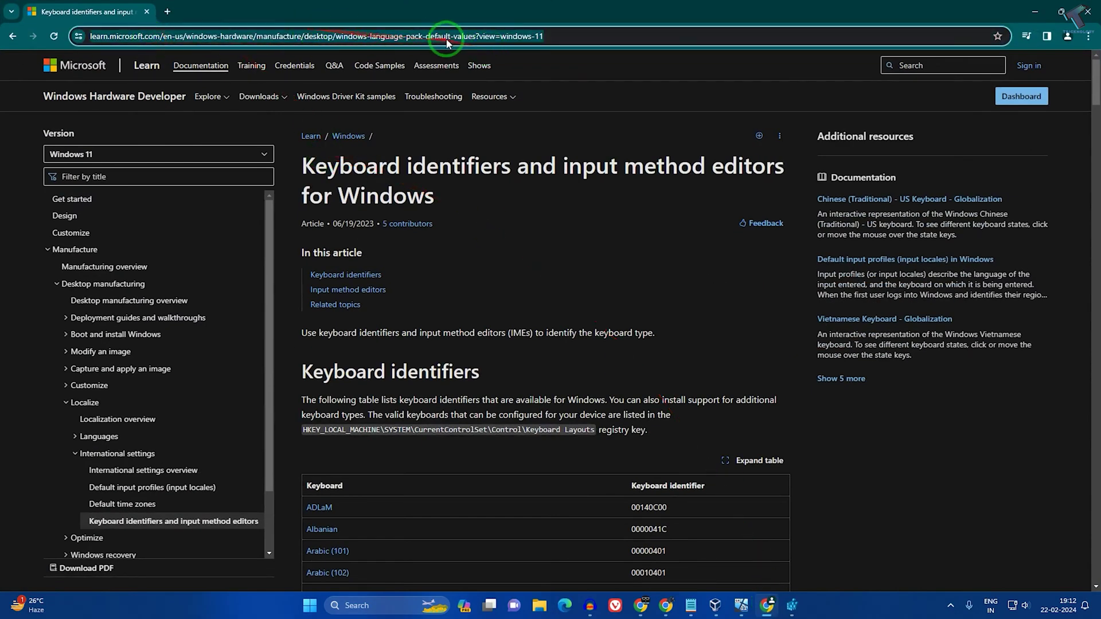
pyautogui.scroll(-3, 433, 283)
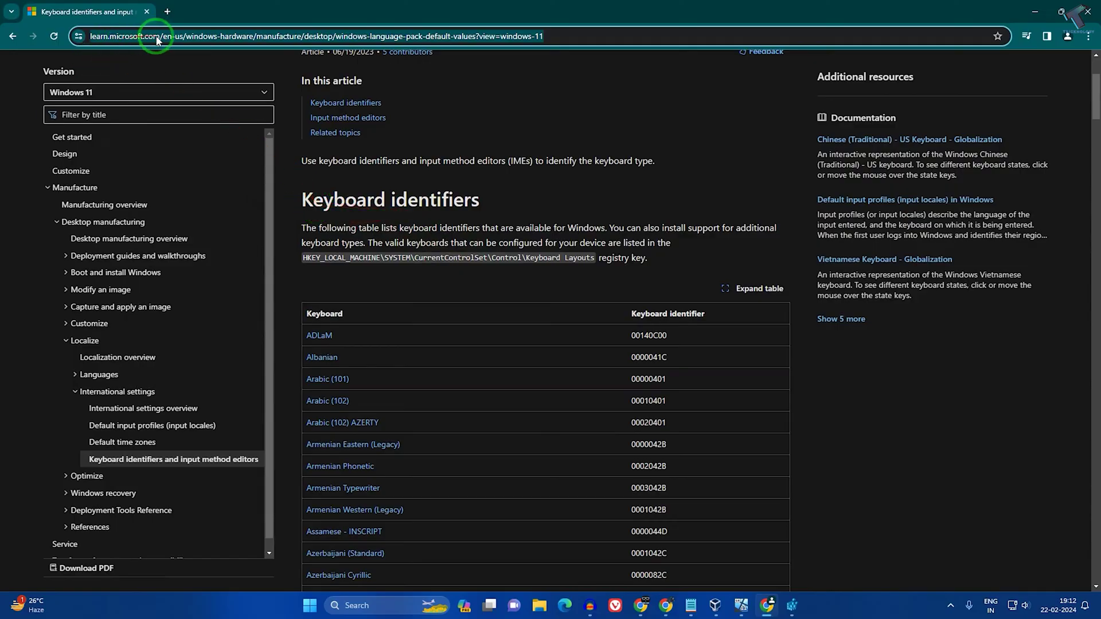
pyautogui.click(396, 253)
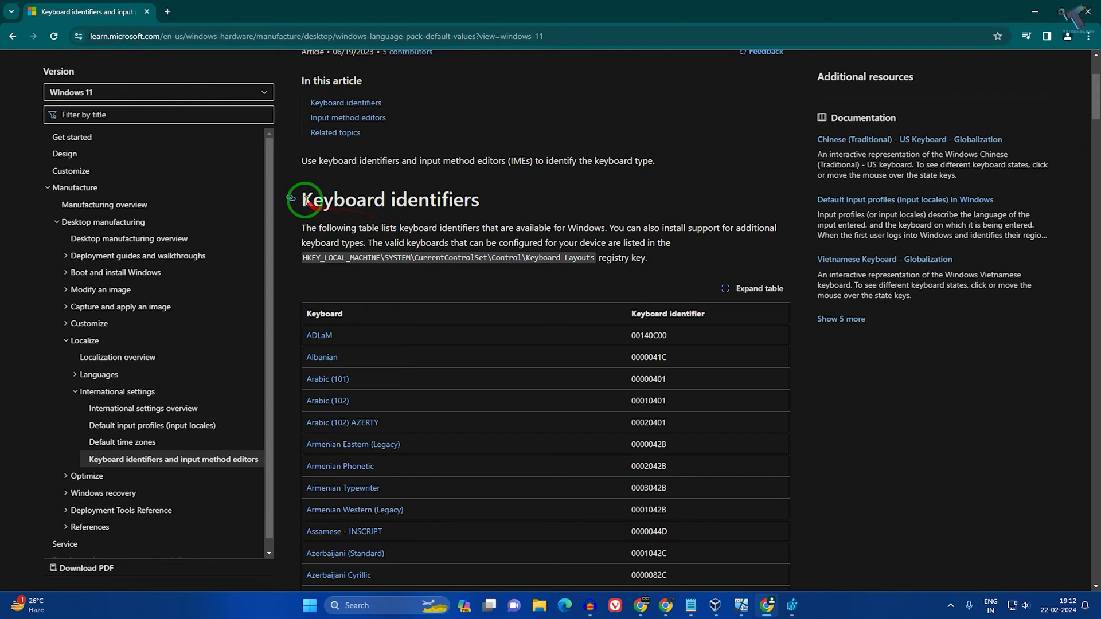
pyautogui.moveTo(300, 198); pyautogui.dragTo(515, 213)
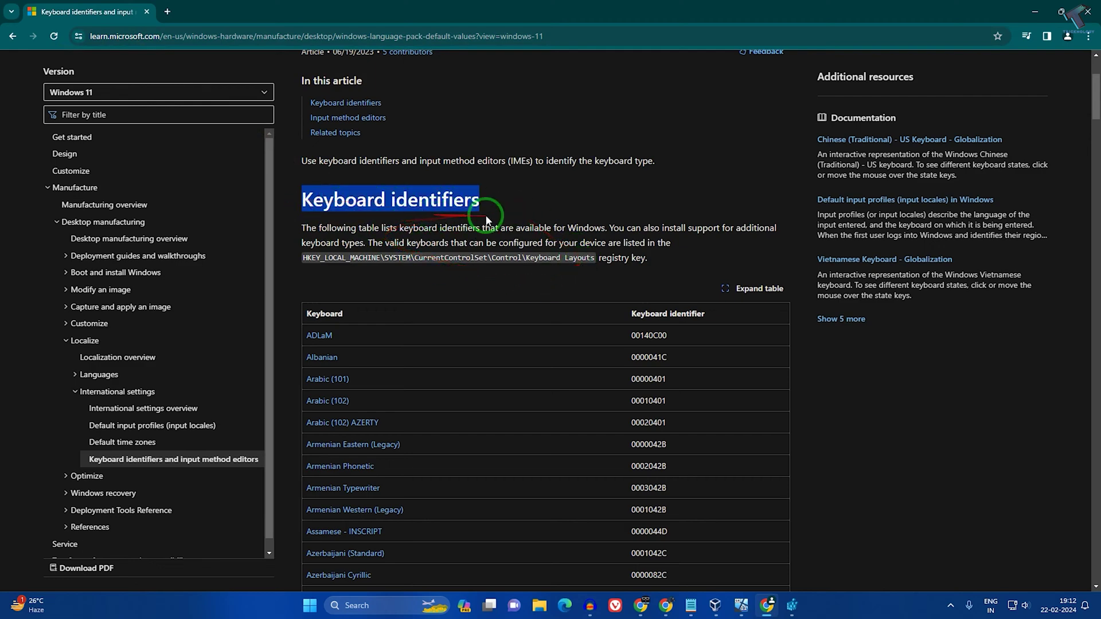
pyautogui.click(508, 208)
pyautogui.scroll(-5, 523, 311)
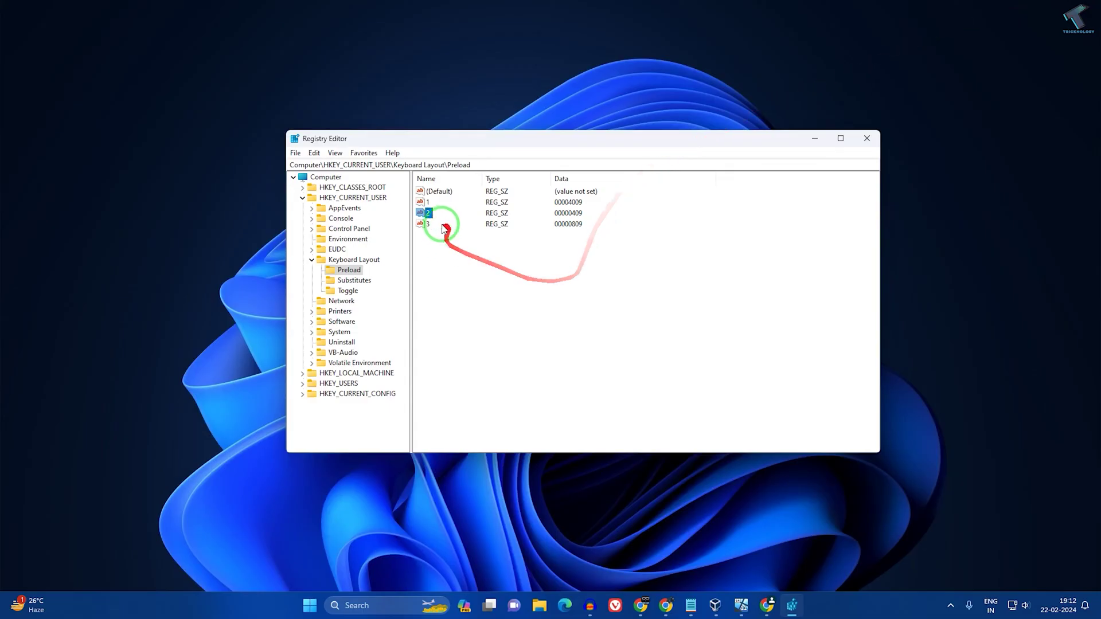
pyautogui.doubleClick(429, 224)
pyautogui.hotkey('ctrl', 'c')
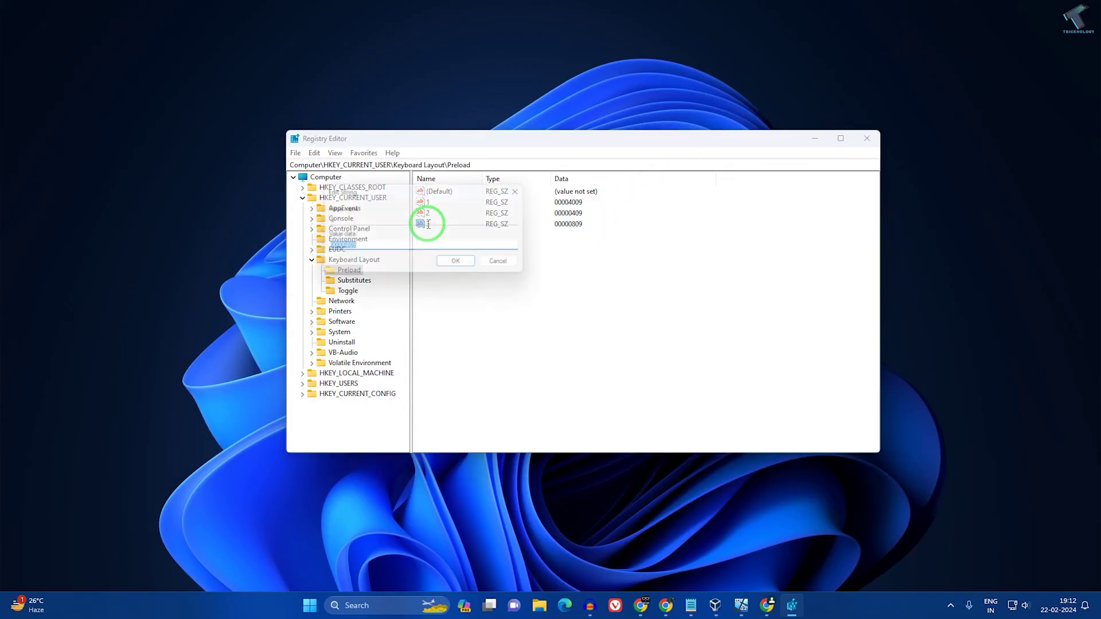
pyautogui.click(772, 606)
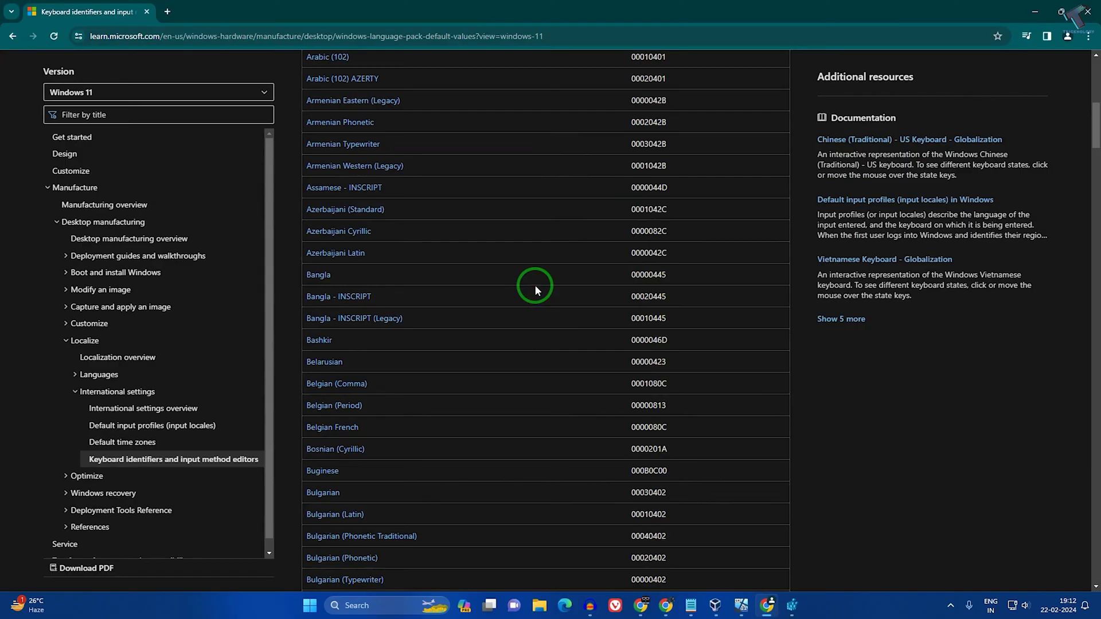
# Step: Search the Microsoft Learn page for identifier 00000809 using Chrome's Find
pyautogui.hotkey('ctrl', 'f')
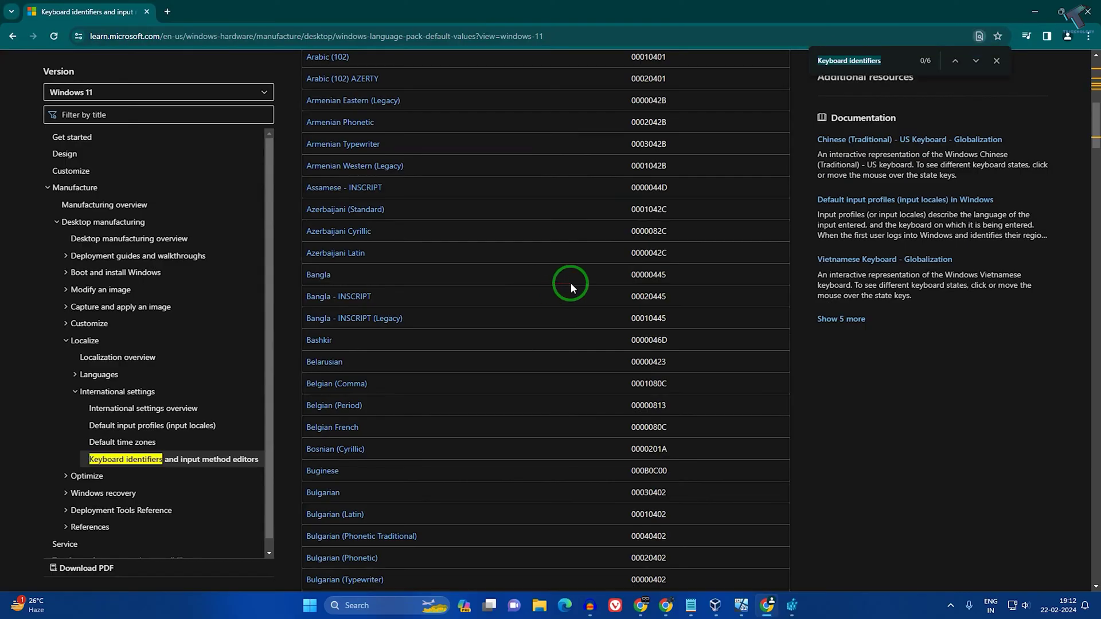
pyautogui.click(996, 60)
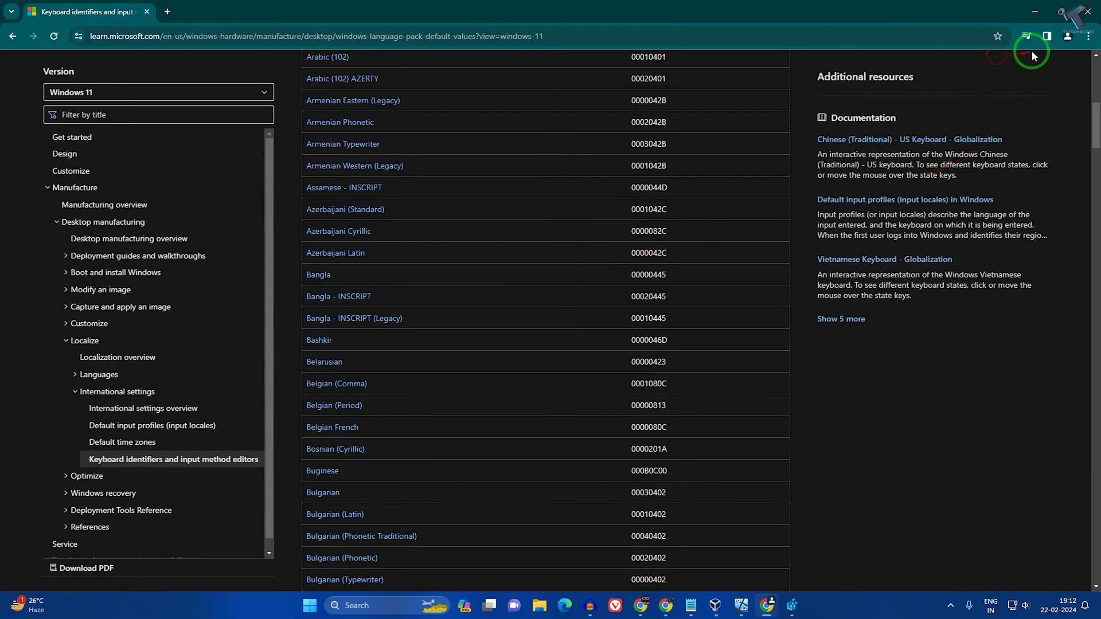
pyautogui.click(1088, 38)
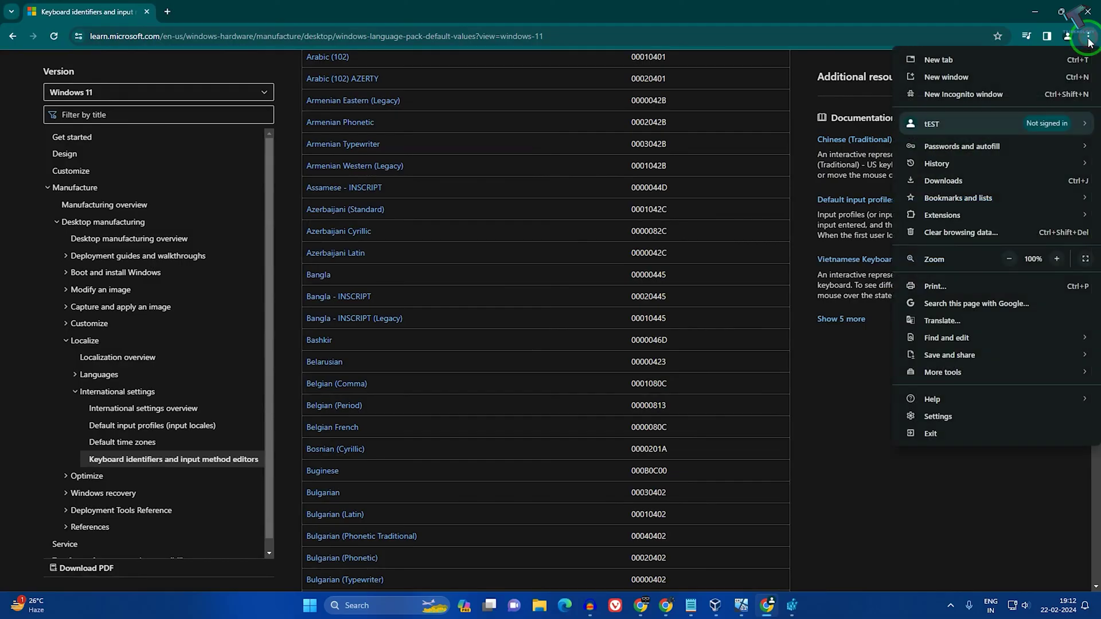
pyautogui.click(948, 342)
pyautogui.click(834, 338)
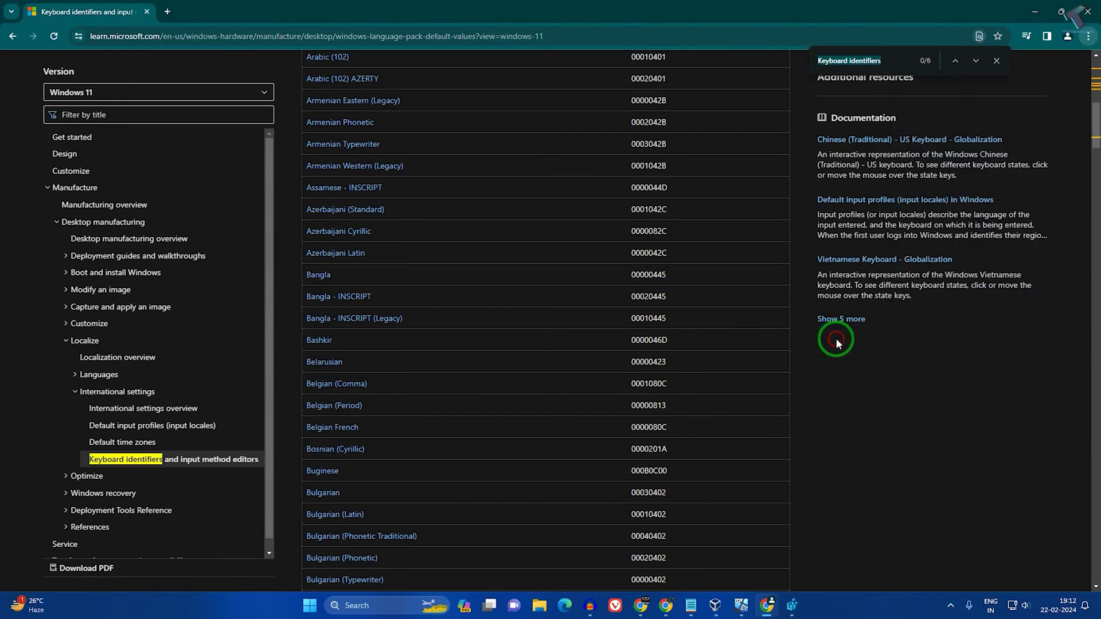
pyautogui.hotkey('ctrl', 'v')
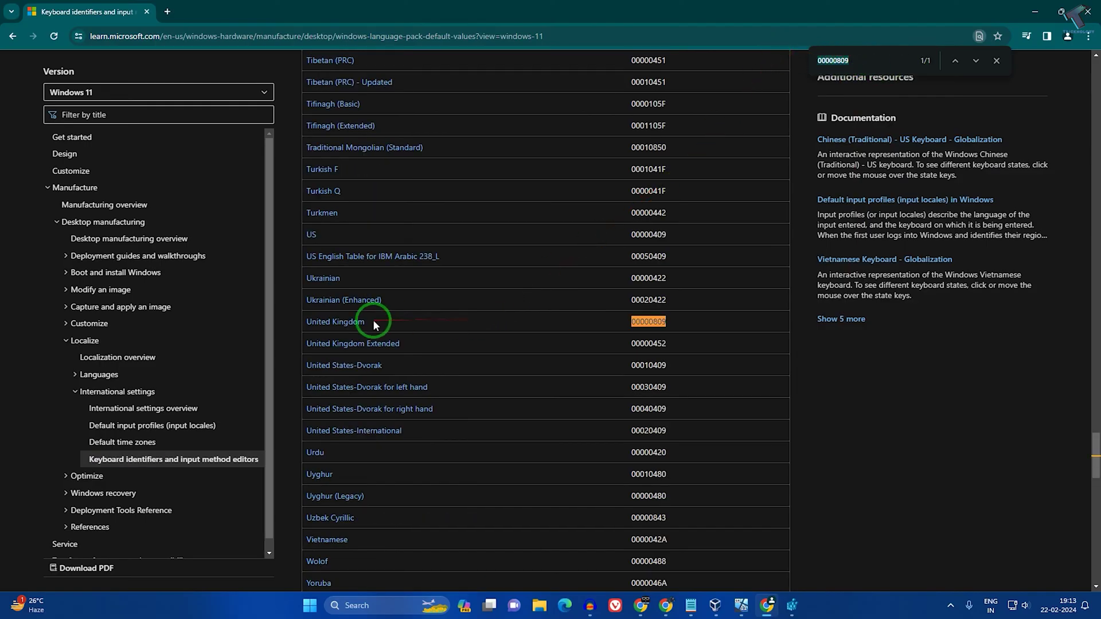
# Step: Highlight the United Kingdom row and its 00000809 code, then recheck the layouts list
pyautogui.moveTo(367, 322); pyautogui.dragTo(344, 328)
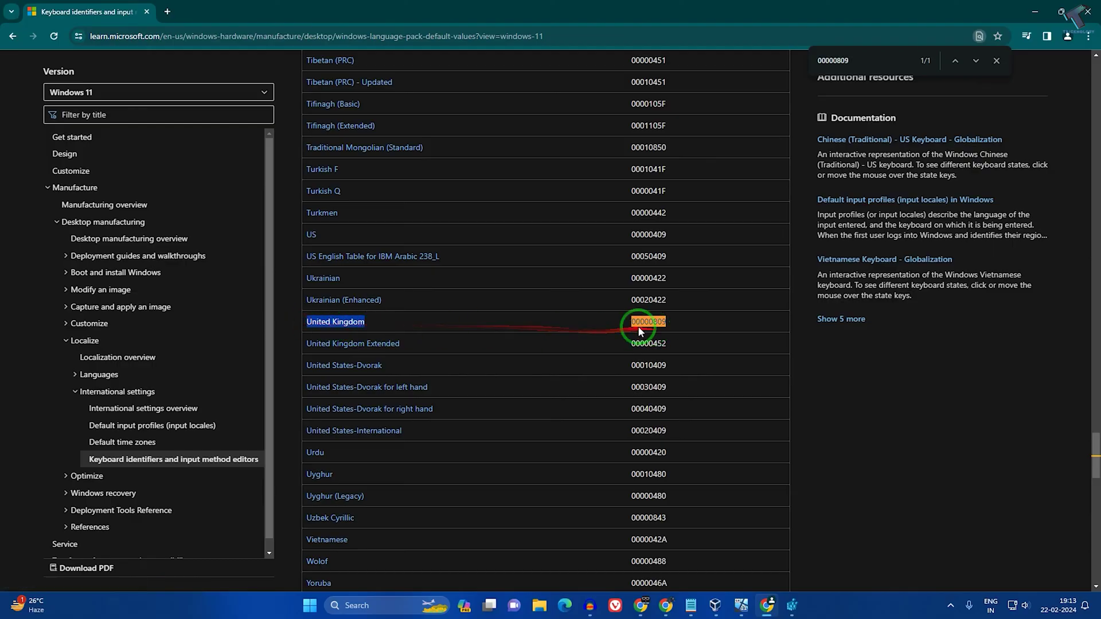
pyautogui.moveTo(630, 321); pyautogui.dragTo(675, 320)
pyautogui.moveTo(367, 323); pyautogui.dragTo(311, 325)
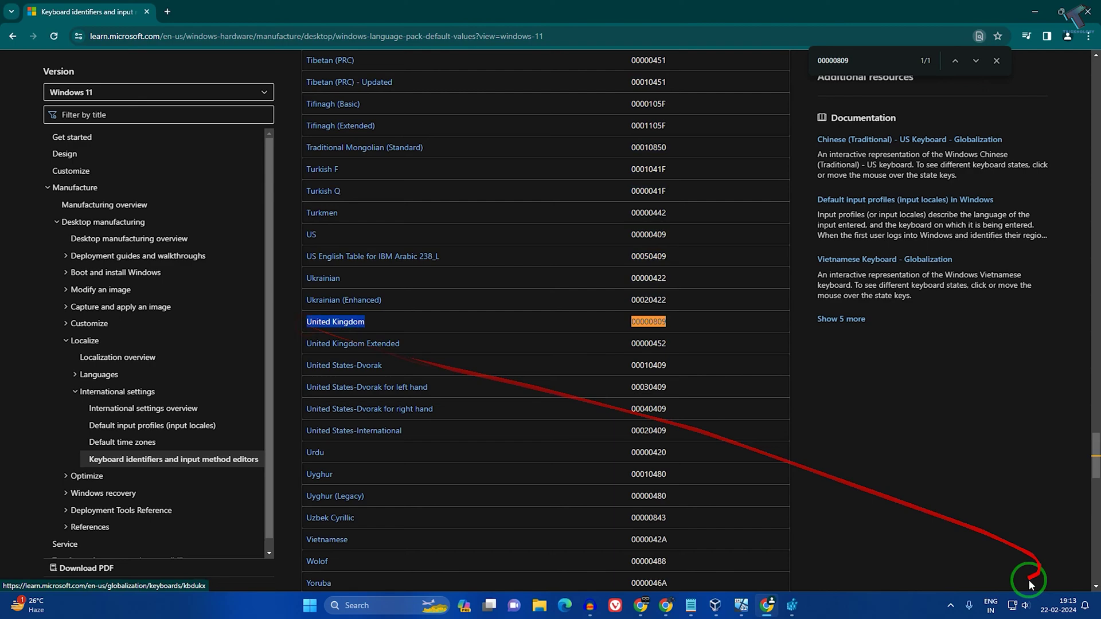
pyautogui.click(990, 605)
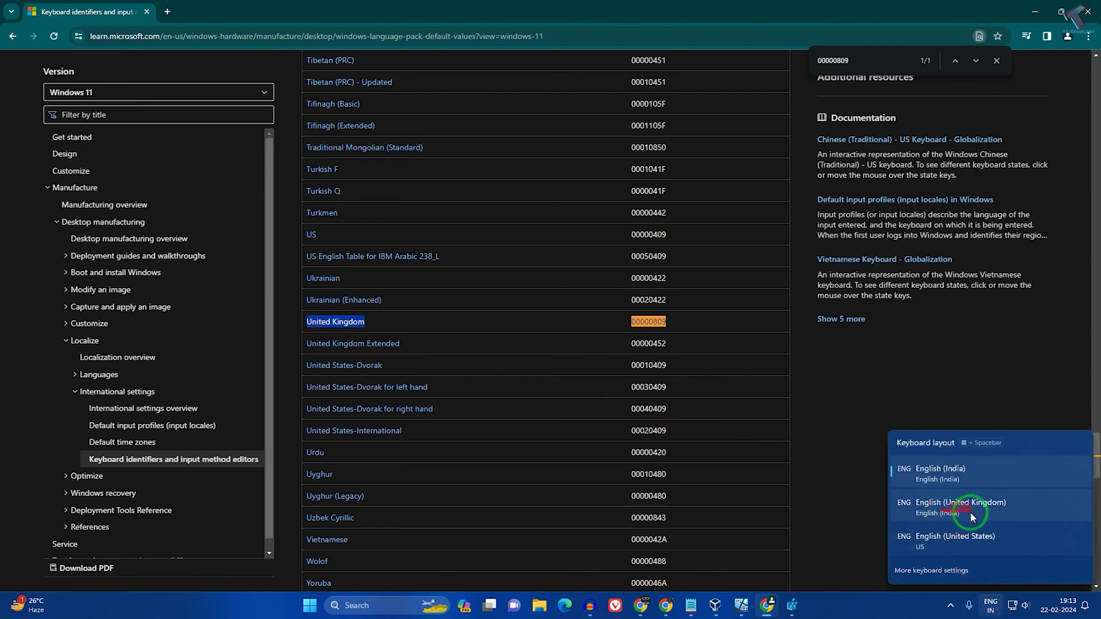
# Step: Cancel the Edit String dialog and delete Preload value 3 (00000809, United Kingdom)
pyautogui.click(793, 609)
pyautogui.click(497, 264)
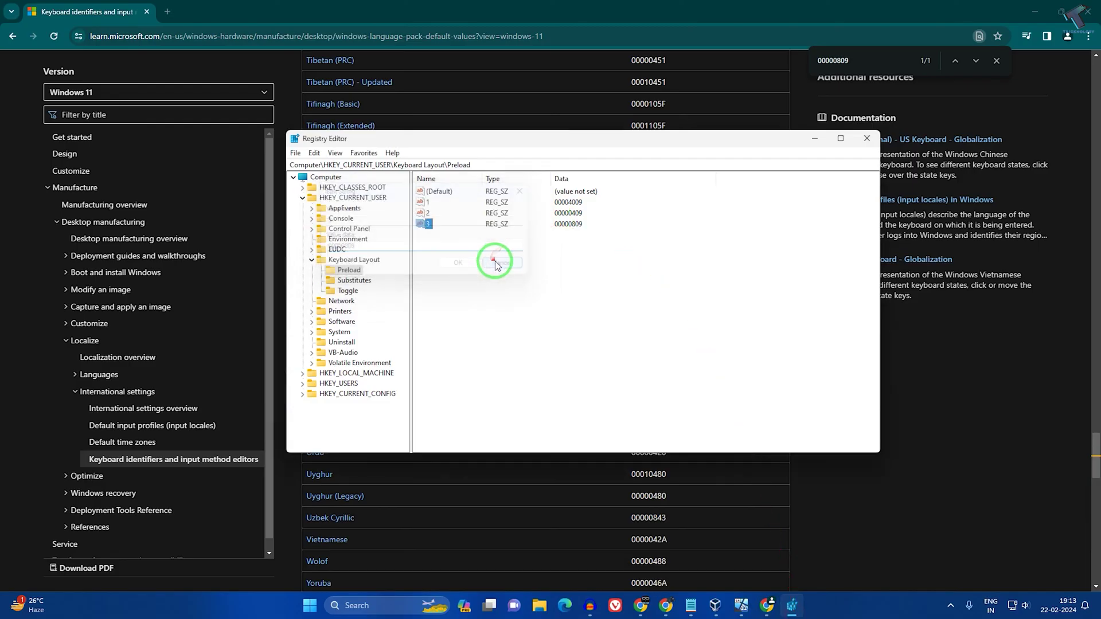
pyautogui.click(419, 224)
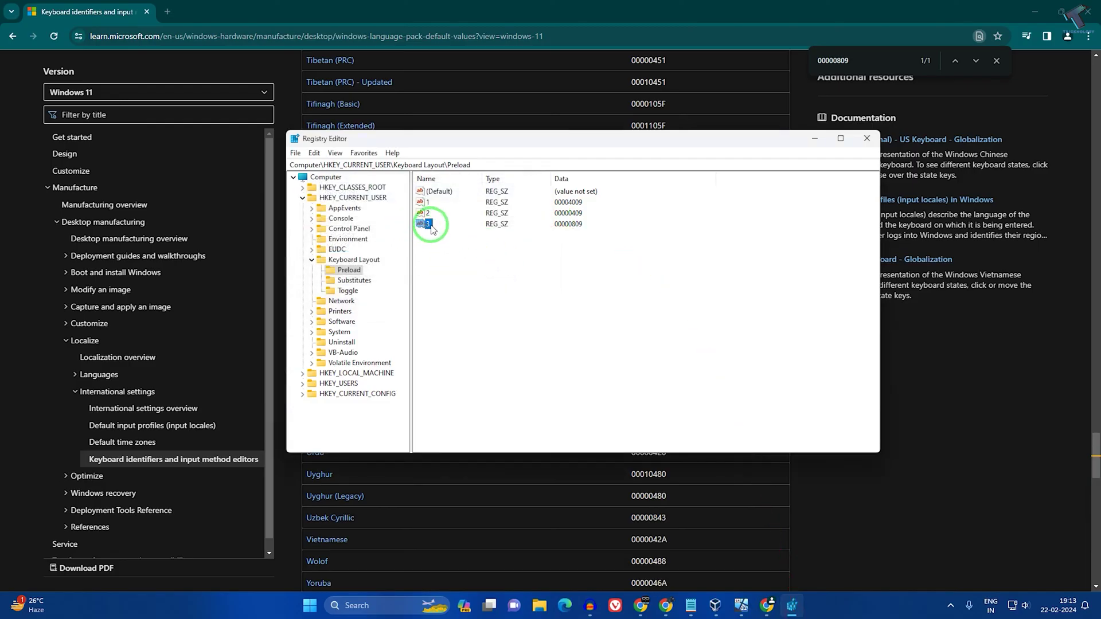
pyautogui.moveTo(504, 138); pyautogui.dragTo(716, 146)
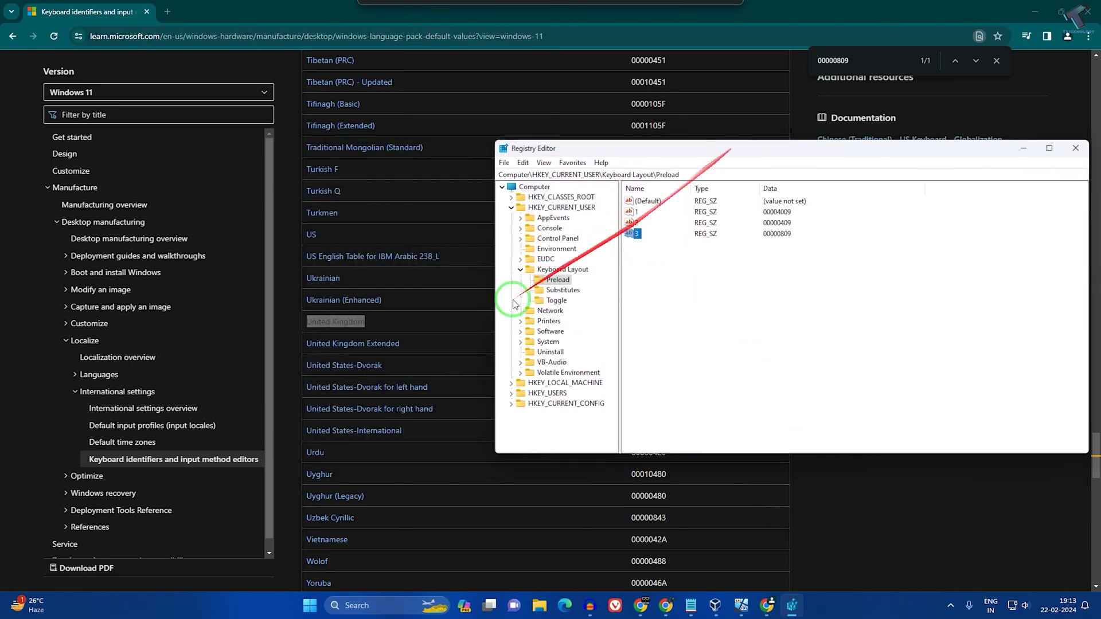
pyautogui.rightClick(632, 237)
pyautogui.click(679, 278)
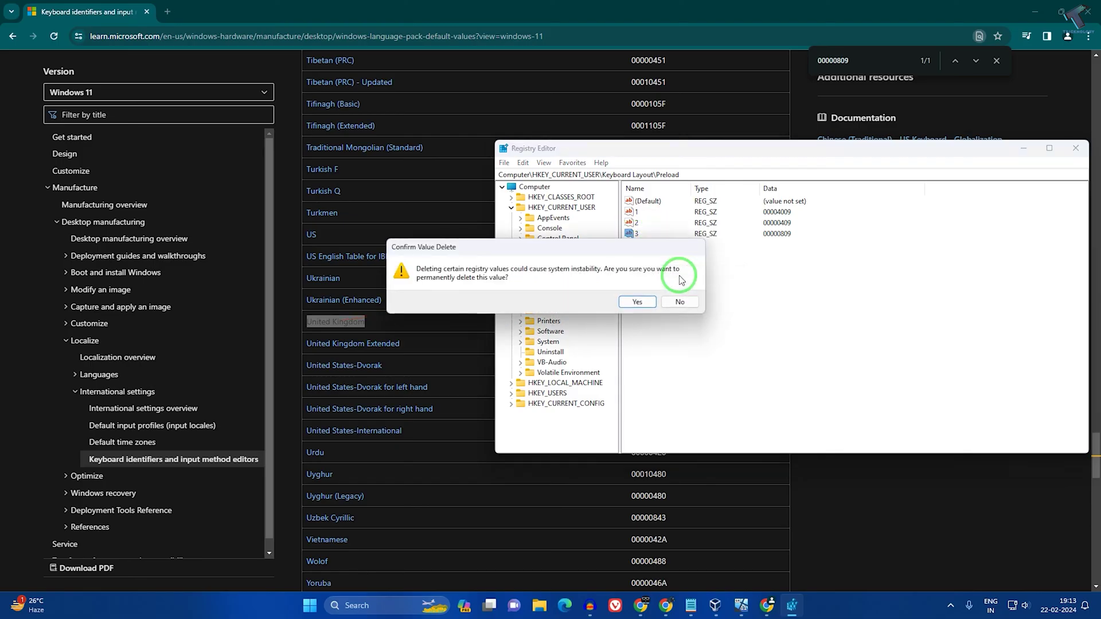
pyautogui.click(633, 303)
pyautogui.click(990, 605)
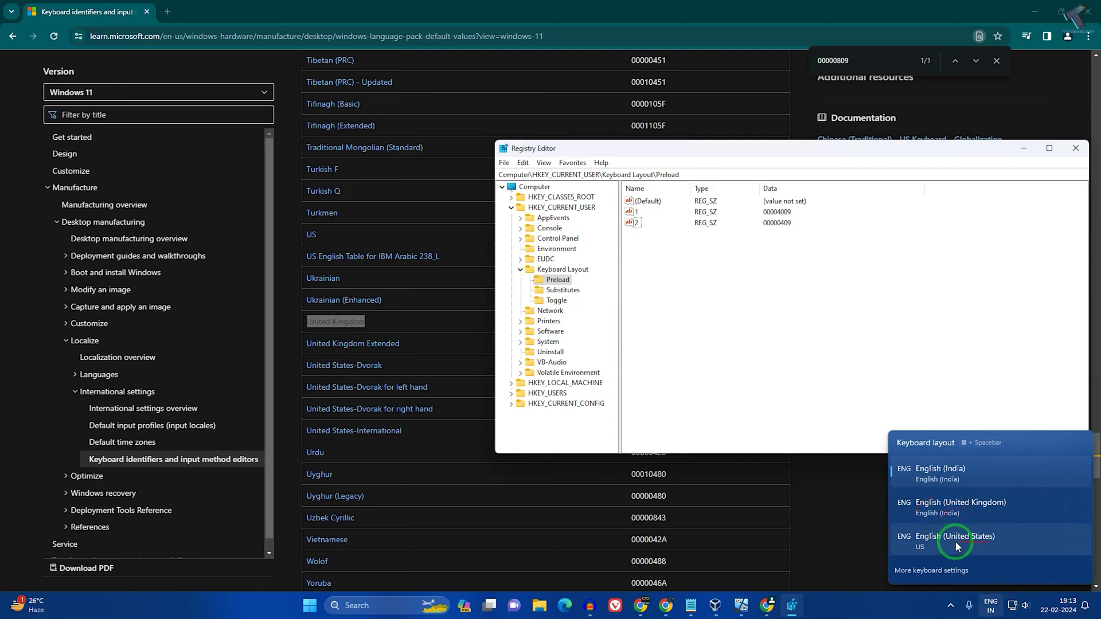
# Step: Copy value 2's data and find 00000409 on the reference page, confirming the US layout
pyautogui.doubleClick(635, 223)
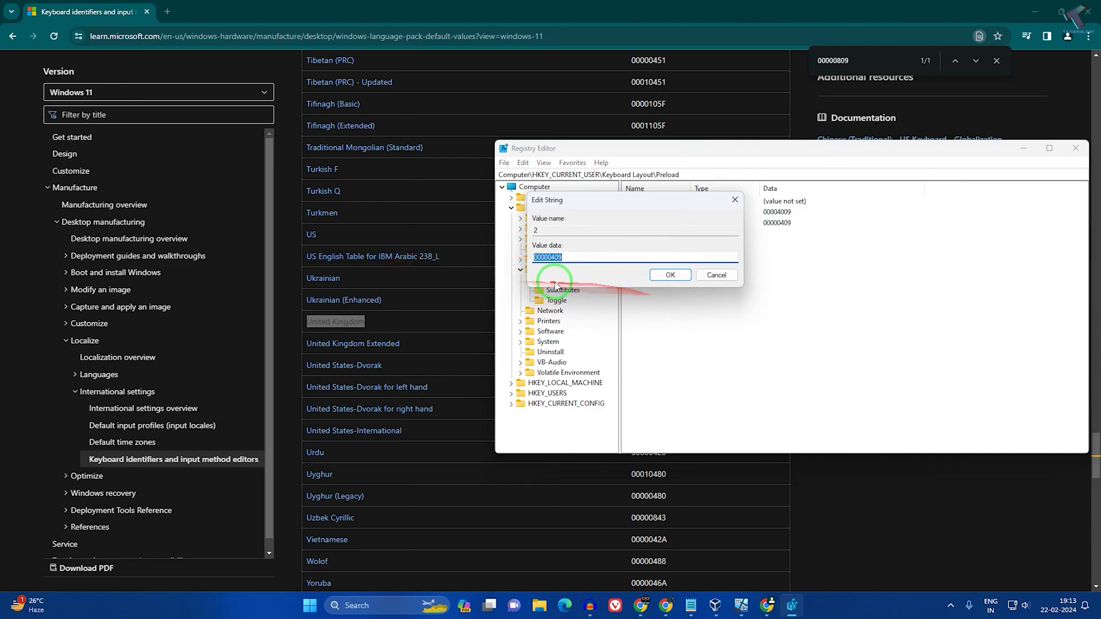
pyautogui.hotkey('ctrl', 'c')
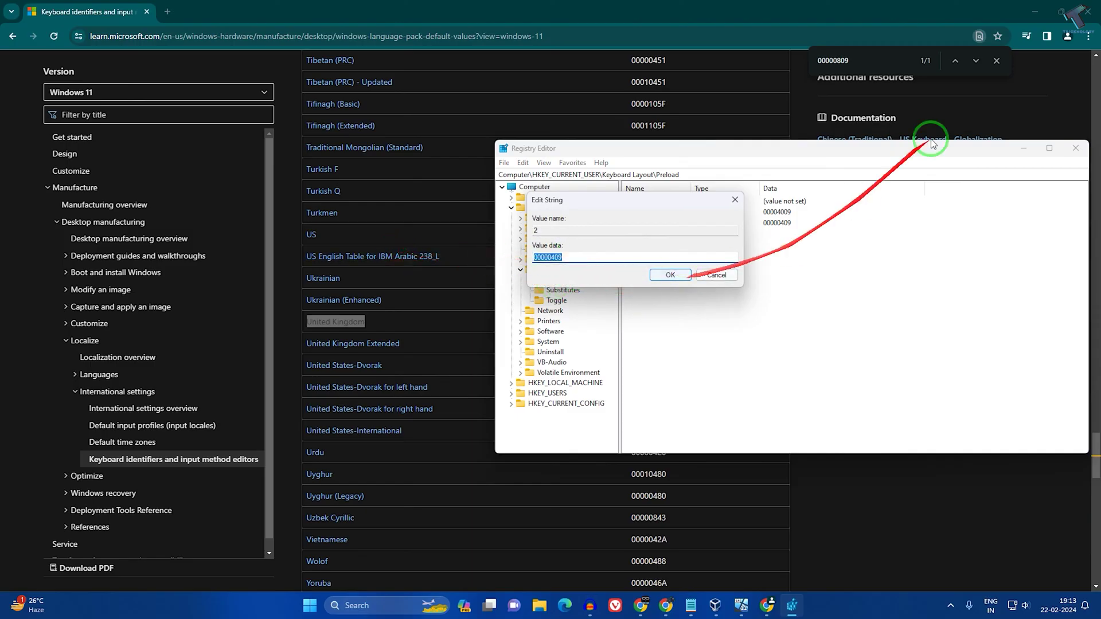
pyautogui.click(876, 60)
pyautogui.hotkey('ctrl', 'a')
pyautogui.hotkey('ctrl', 'v')
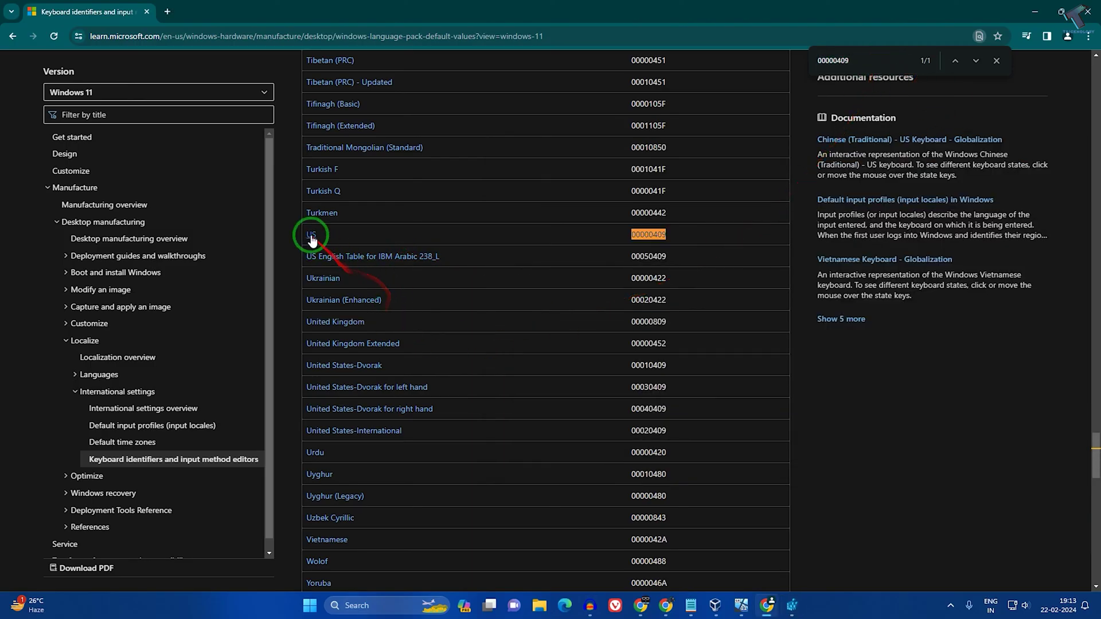
pyautogui.doubleClick(610, 232)
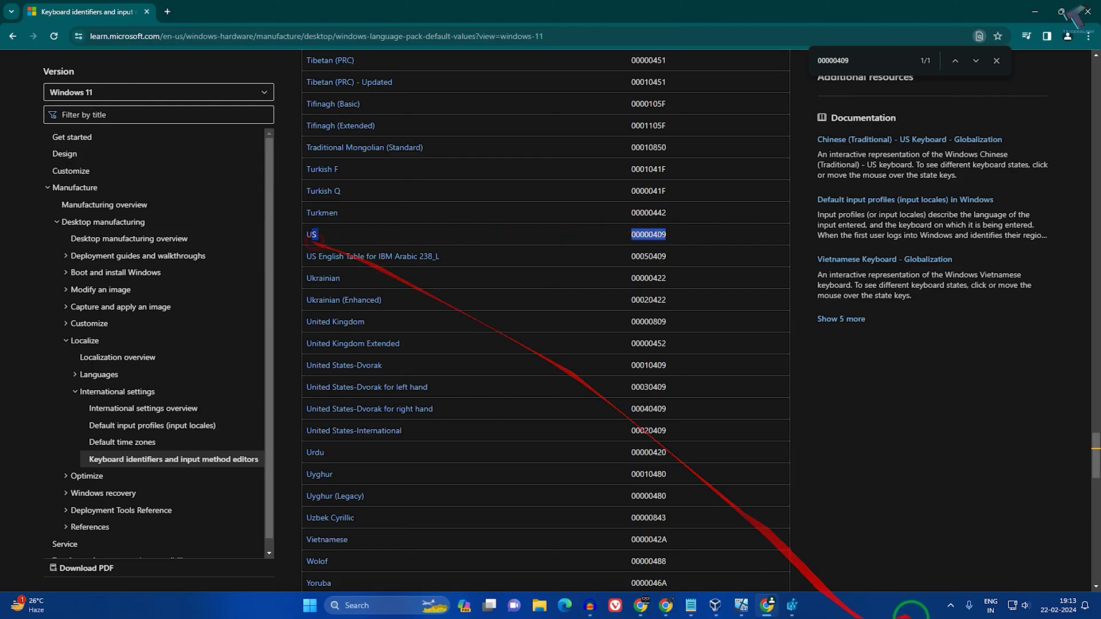
# Step: Close value 2's editor unchanged and open value 1 to read 00004009
pyautogui.click(791, 606)
pyautogui.click(717, 275)
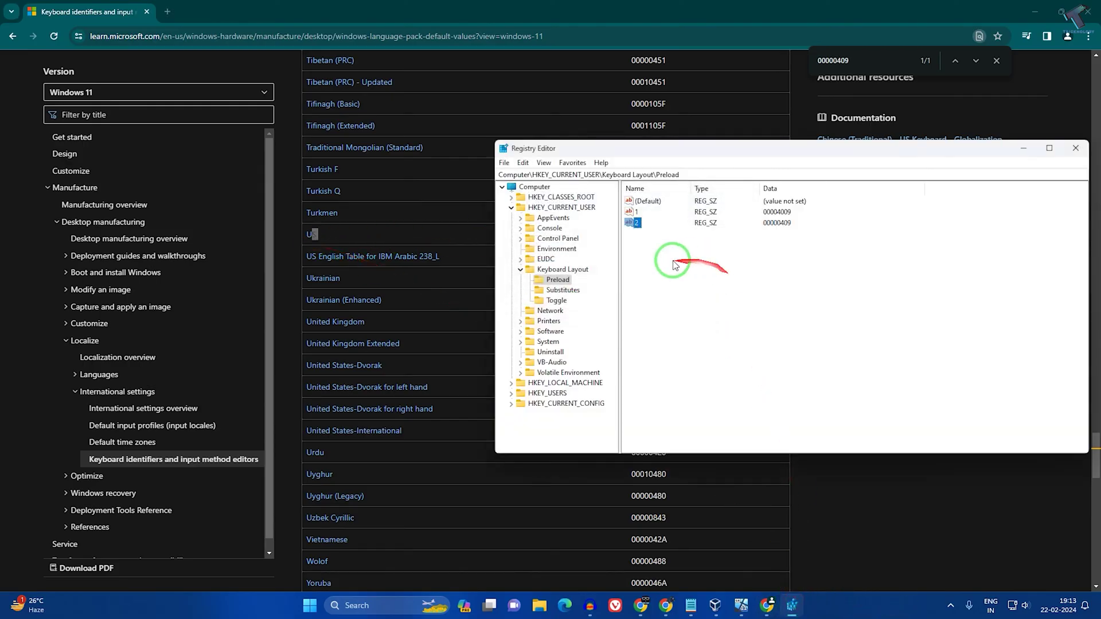
pyautogui.doubleClick(638, 212)
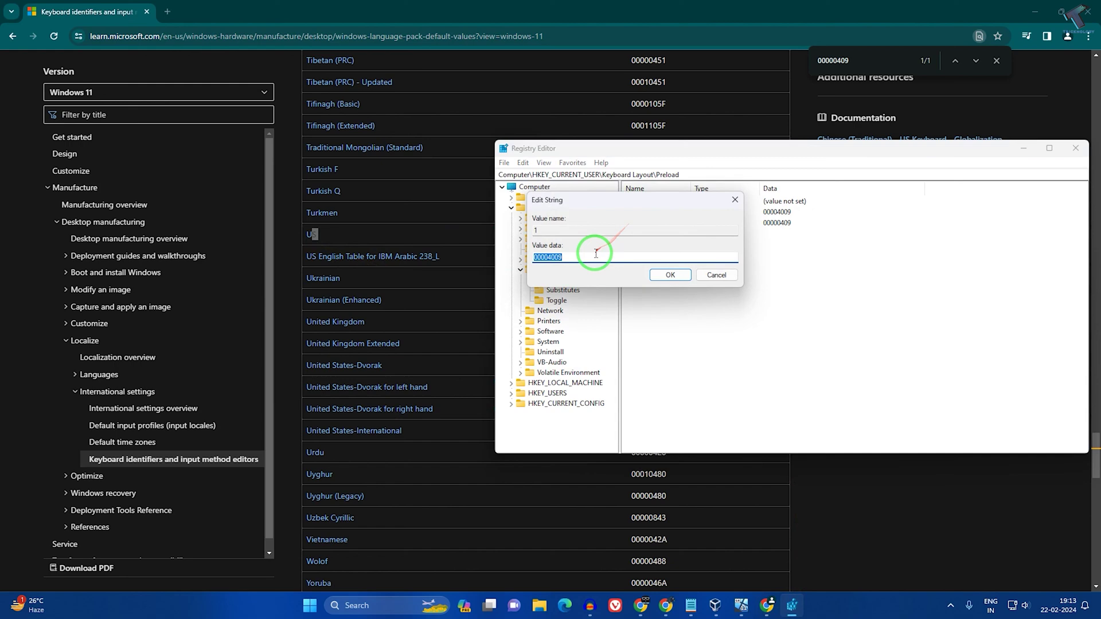
# Step: Find 00004009 as English (India) on the page, then close value 1's editor unchanged
pyautogui.click(902, 54)
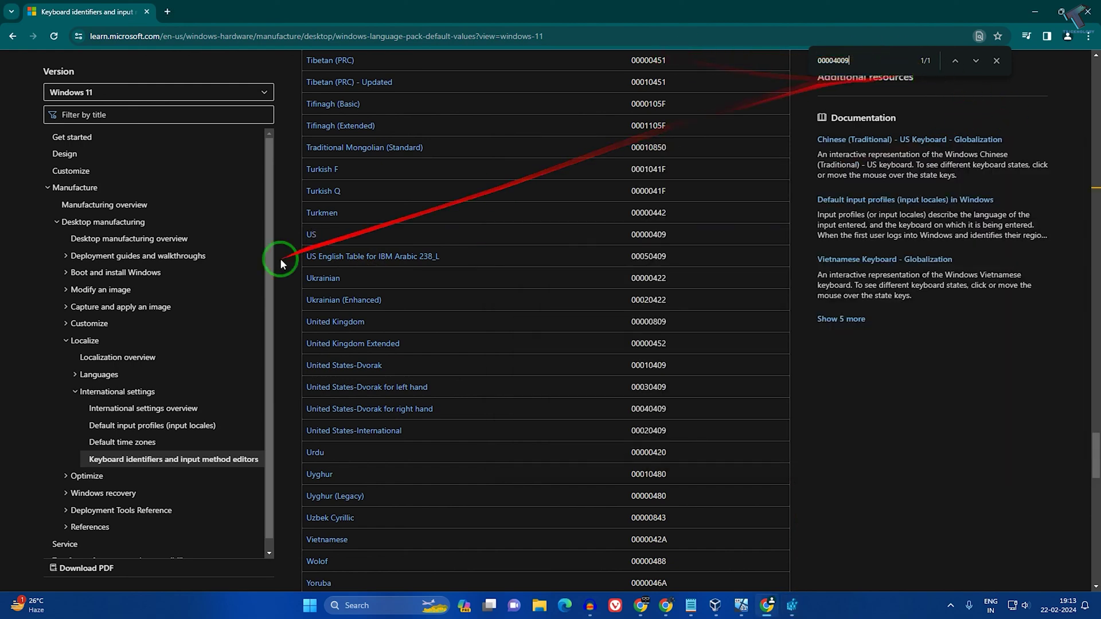
pyautogui.scroll(2, 819, 275)
pyautogui.click(955, 60)
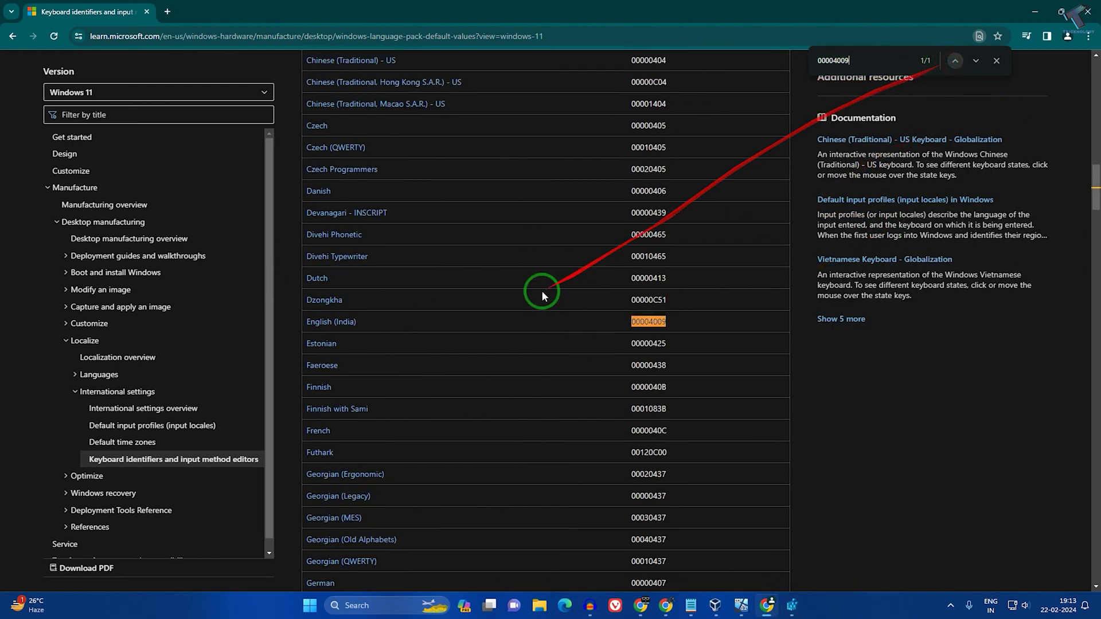
pyautogui.click(792, 605)
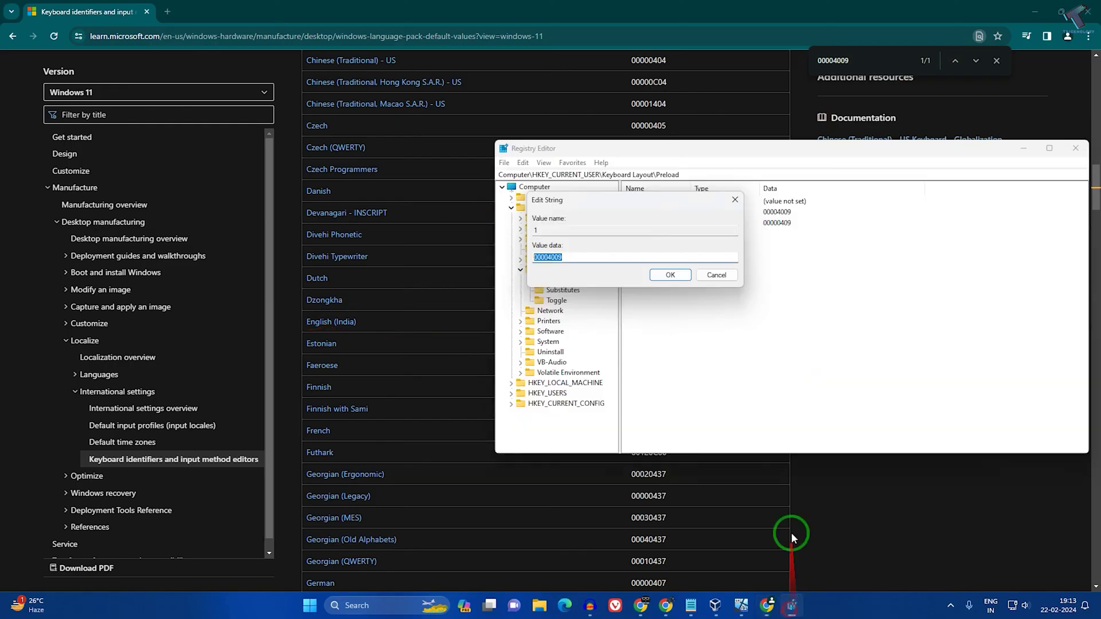
pyautogui.click(716, 275)
pyautogui.click(634, 223)
pyautogui.click(990, 606)
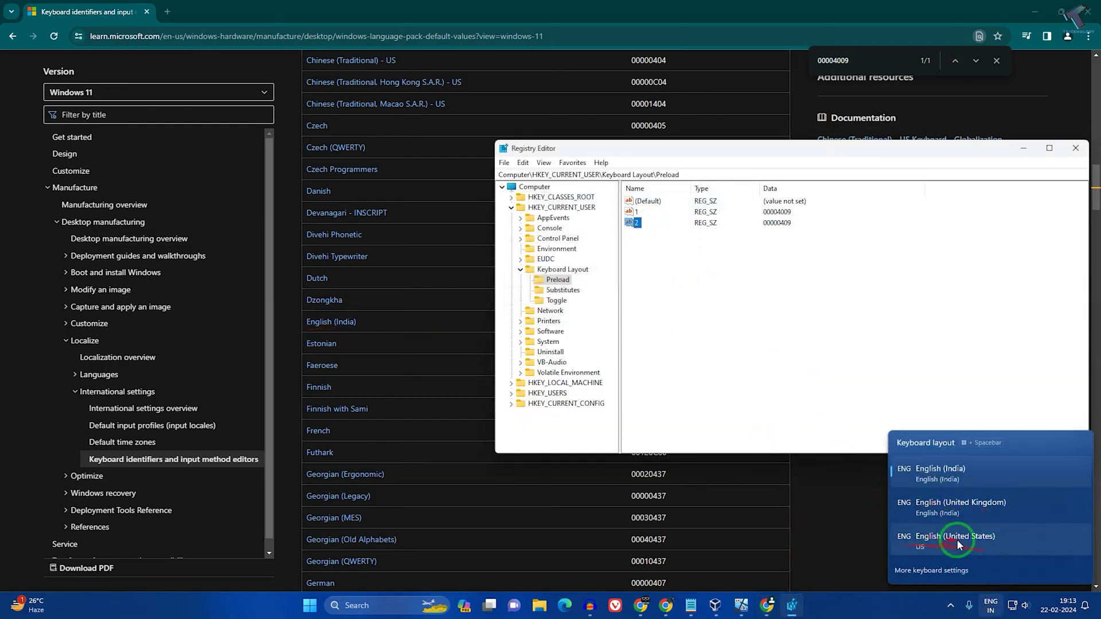
# Step: Delete Preload value 2 (00000409, US), minimize Registry Editor and check the remaining layouts
pyautogui.click(634, 225)
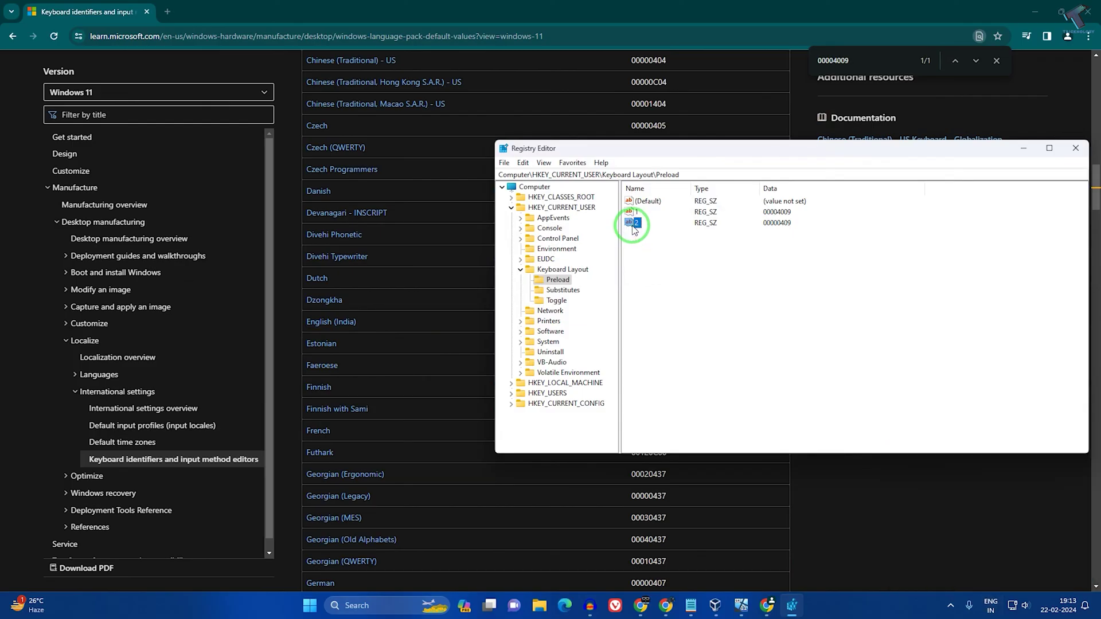
pyautogui.rightClick(633, 229)
pyautogui.click(678, 261)
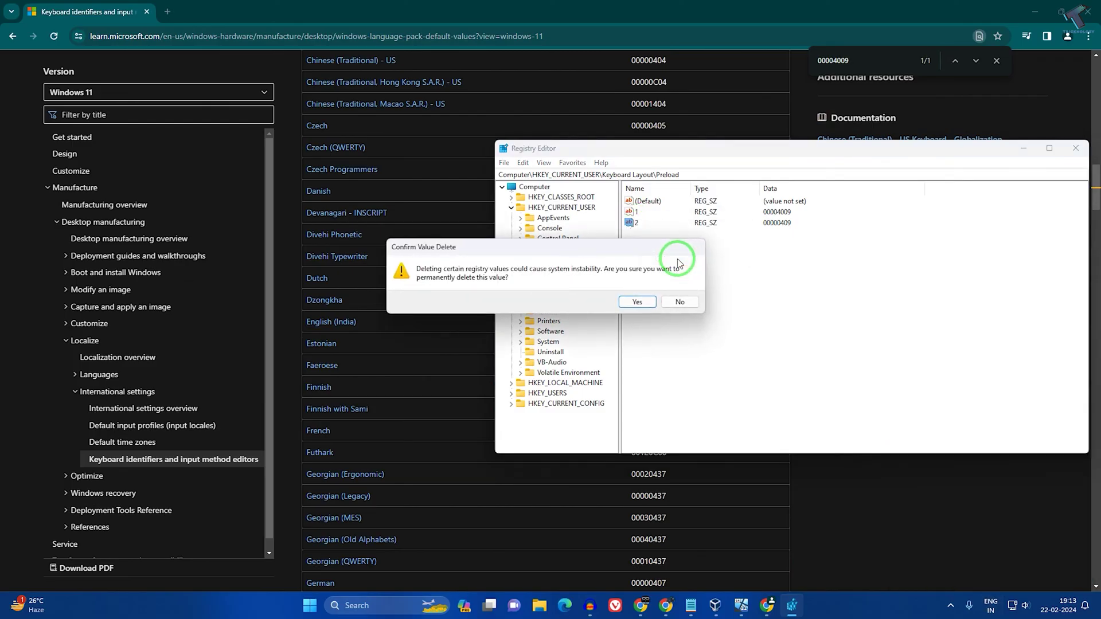
pyautogui.click(637, 301)
pyautogui.click(1023, 148)
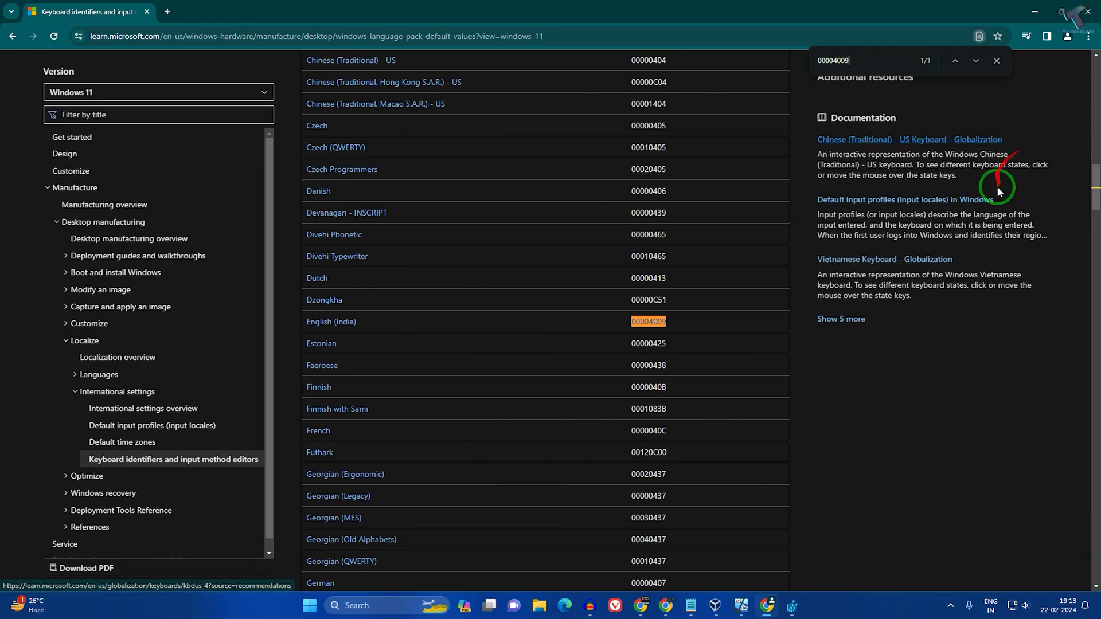
pyautogui.click(990, 604)
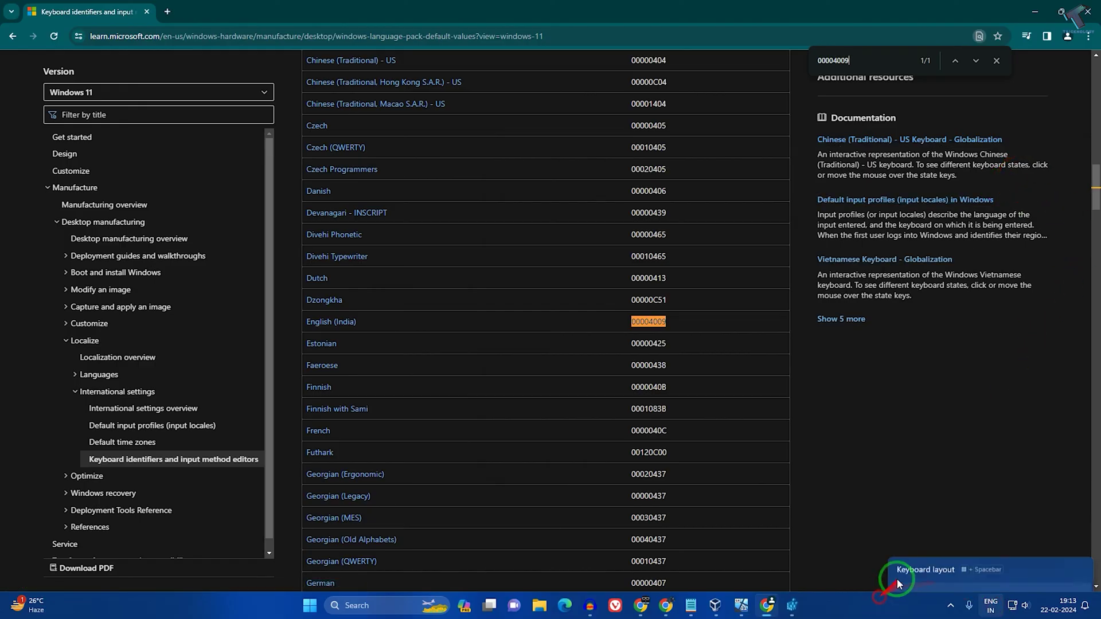